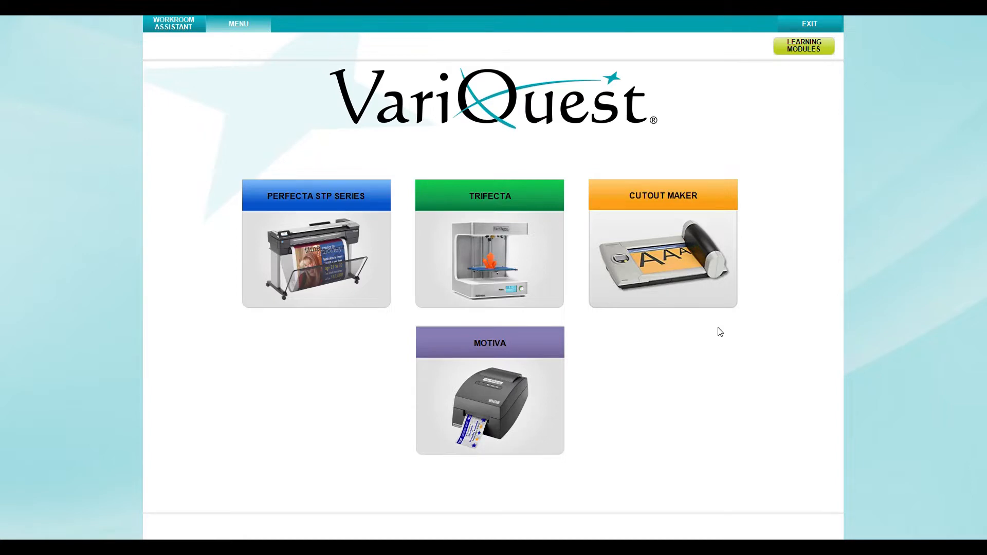
Start a Cutout Maker letters, numbers and symbols job and enter the text Welcome
{"action": "left_click", "coordinate": [690, 253]}
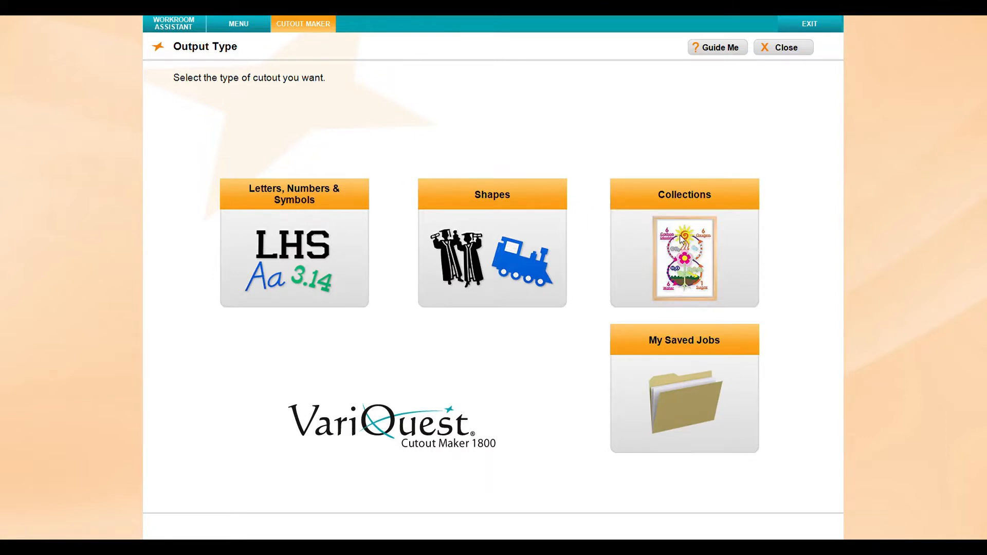
{"action": "left_click", "coordinate": [303, 247]}
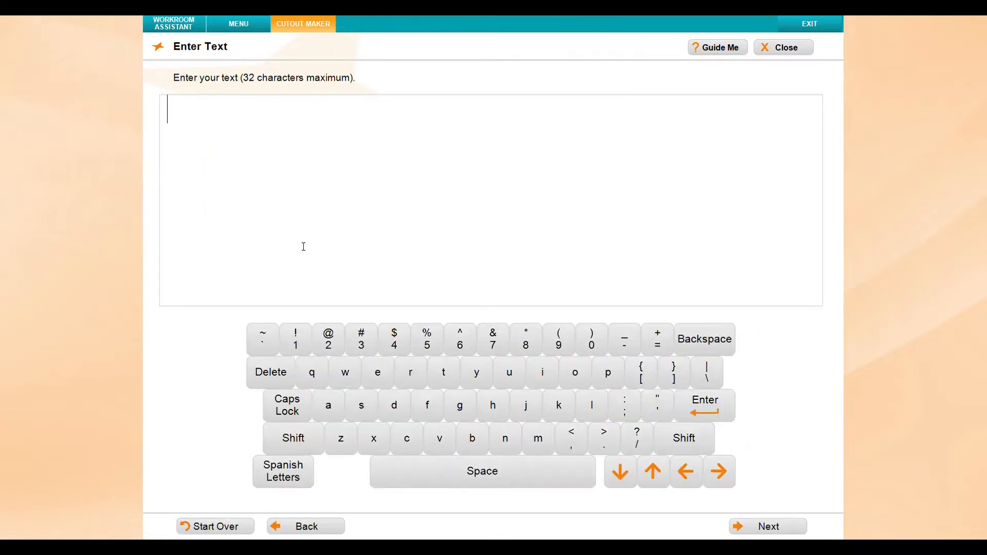
{"action": "type", "text": "Welcom"}
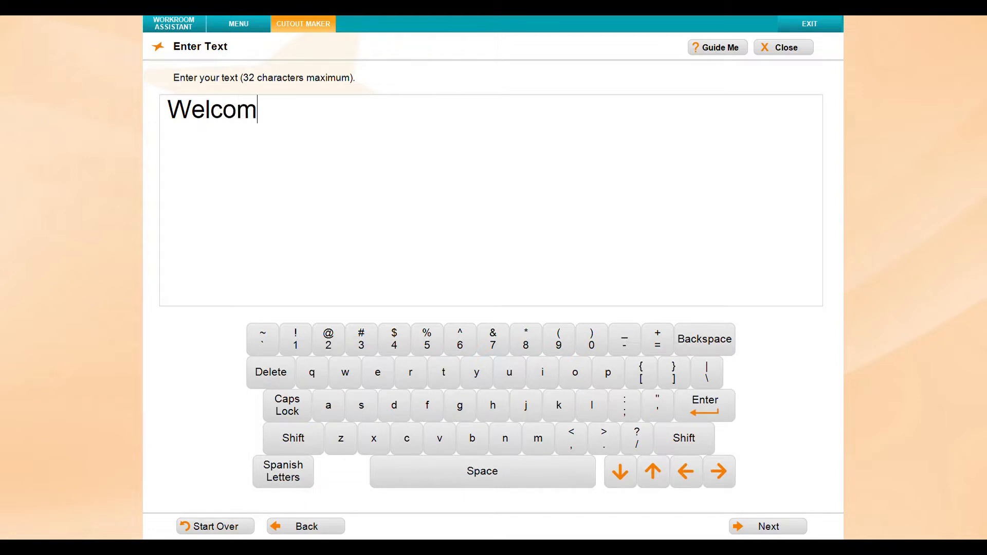
{"action": "type", "text": "e"}
Switch the keyboard to Spanish letters and back, then continue to modifying the text
{"action": "left_click", "coordinate": [297, 477]}
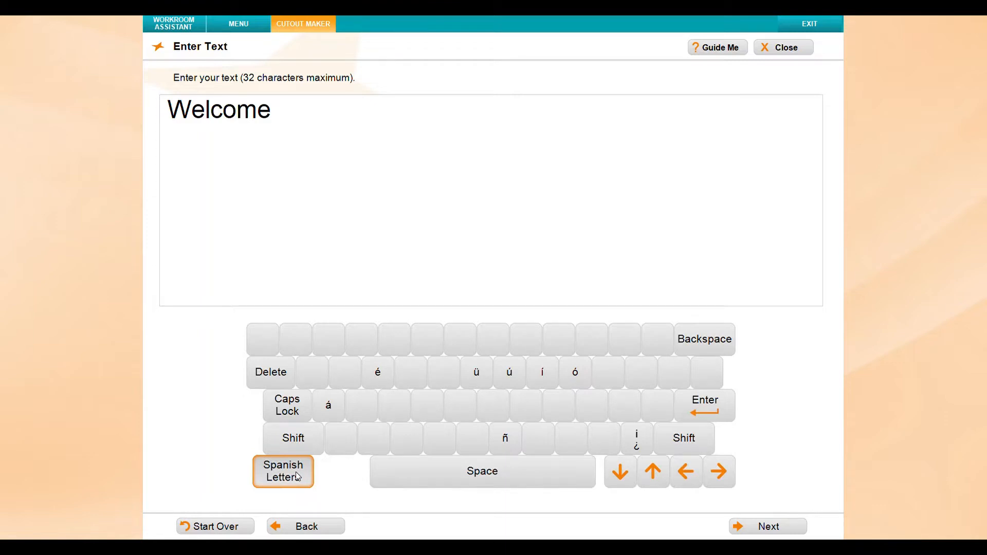
{"action": "left_click", "coordinate": [298, 477]}
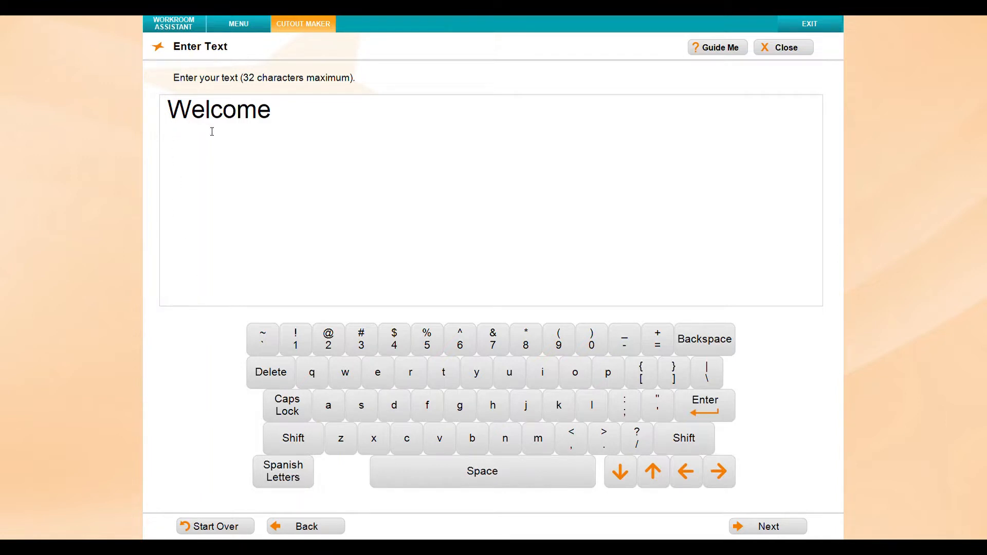
{"action": "left_click", "coordinate": [783, 529]}
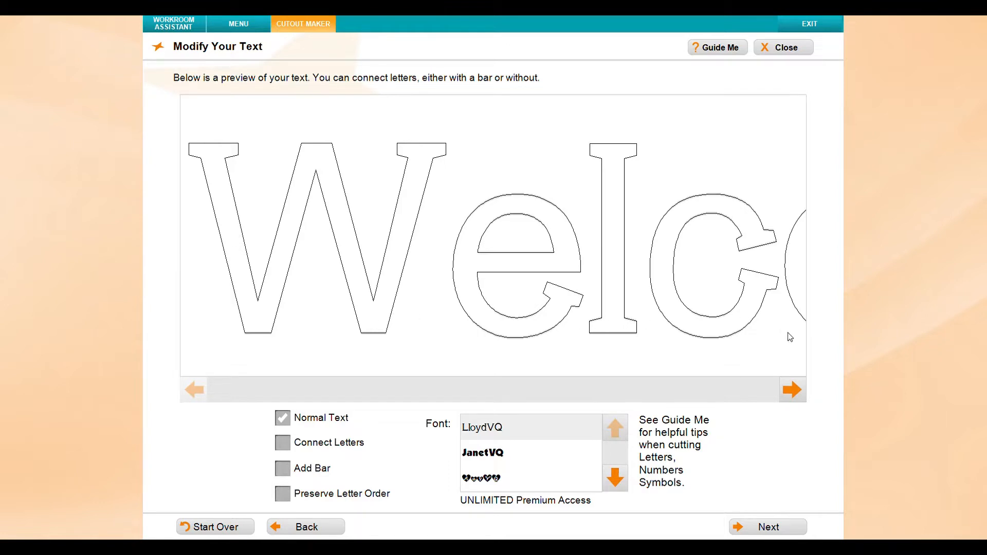
Try the Connect Letters and Add Bar options, settling on Connect Letters for the text
{"action": "left_click", "coordinate": [292, 445]}
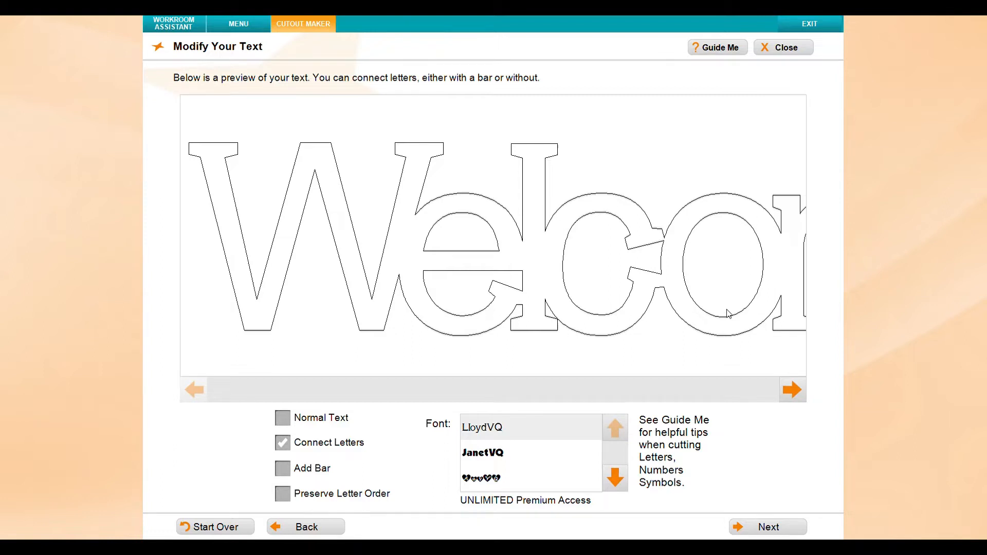
{"action": "left_click", "coordinate": [286, 472]}
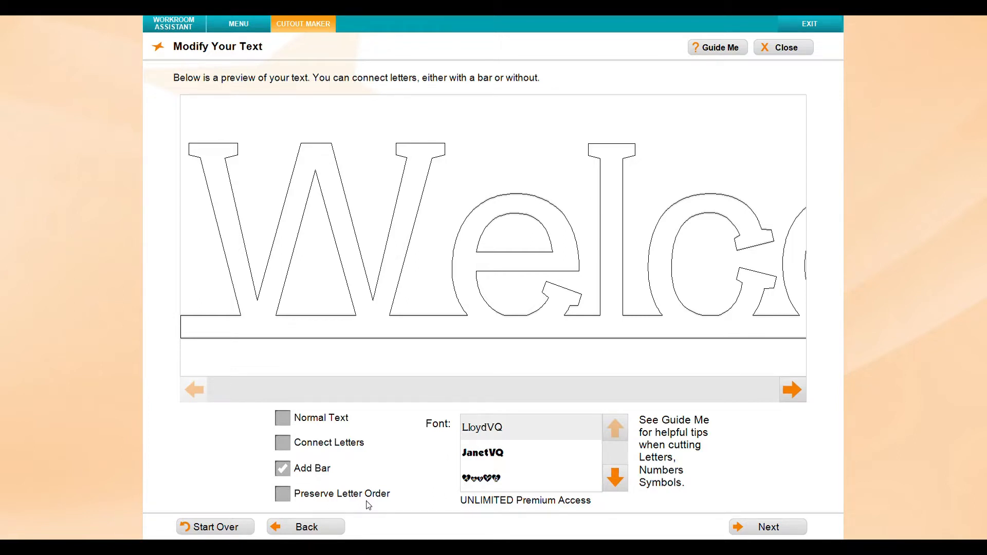
{"action": "left_click", "coordinate": [283, 443]}
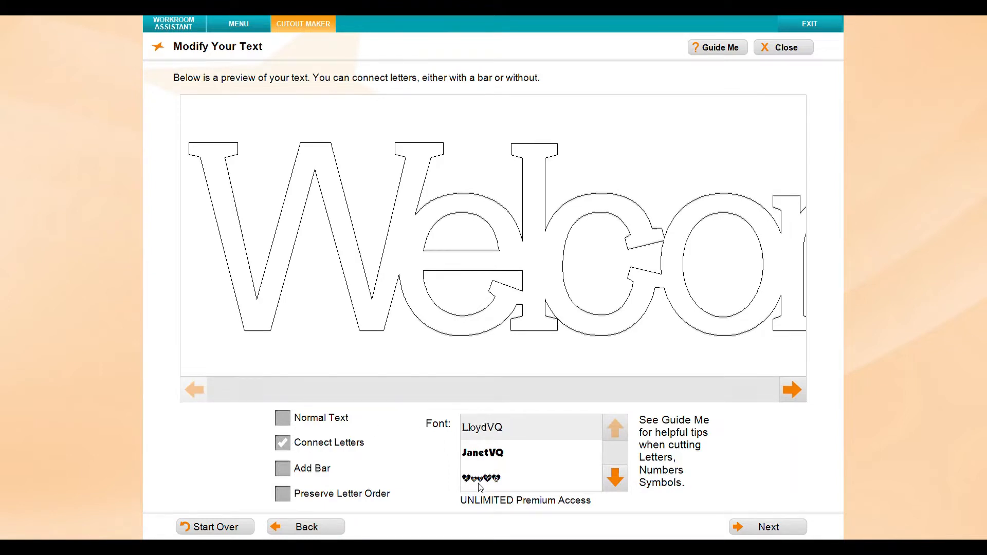
Browse the font list, choose JanetVQ, and accept the 12 x 18 inch Heavy Construction Paper material
{"action": "left_click", "coordinate": [617, 480]}
{"action": "left_click", "coordinate": [618, 480]}
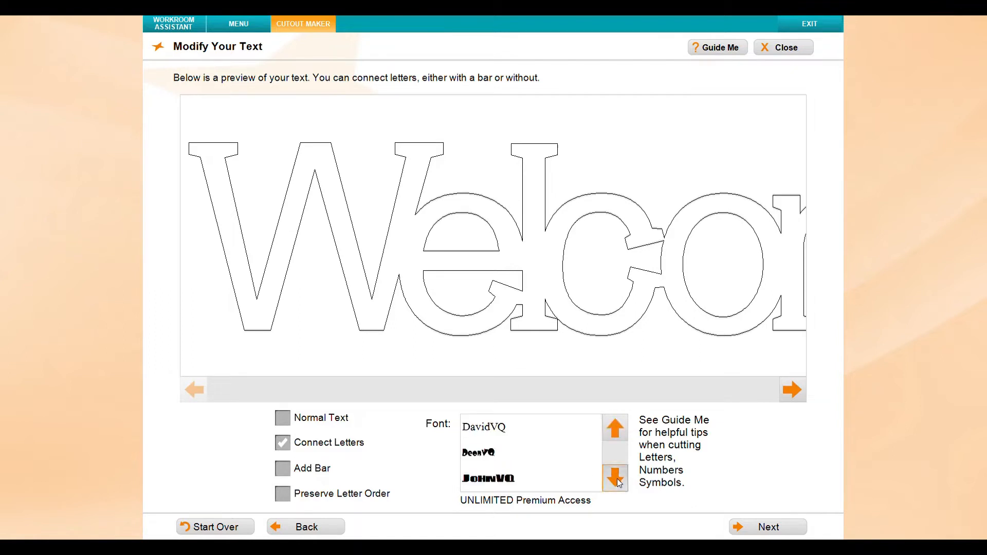
{"action": "left_click", "coordinate": [617, 479]}
{"action": "left_click", "coordinate": [618, 431]}
{"action": "left_click", "coordinate": [618, 430]}
{"action": "left_click", "coordinate": [617, 428]}
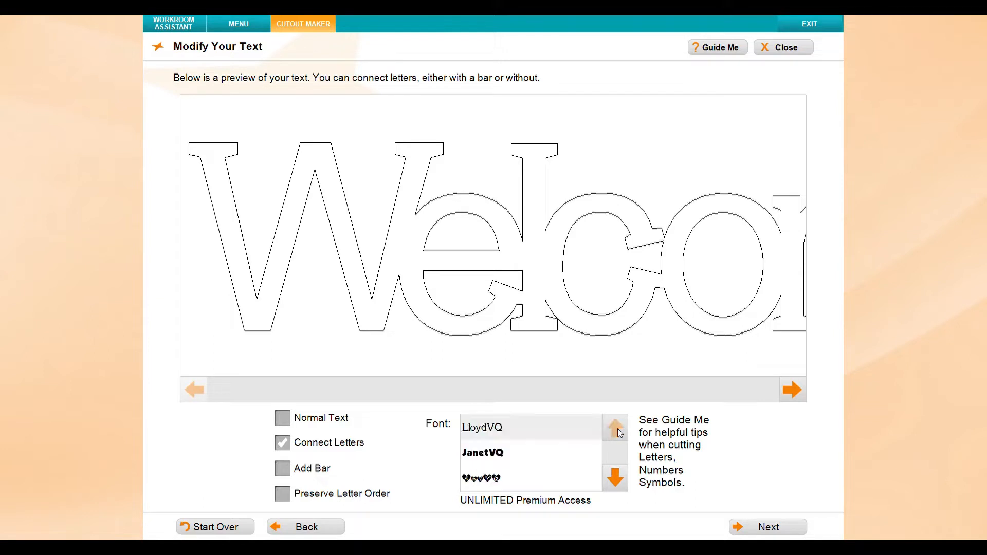
{"action": "left_click", "coordinate": [507, 455]}
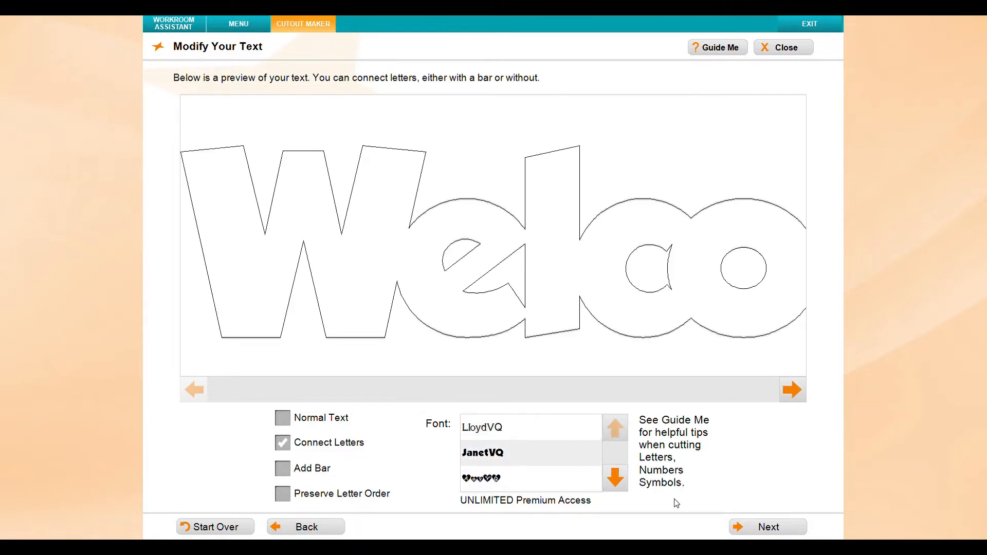
{"action": "left_click", "coordinate": [777, 526]}
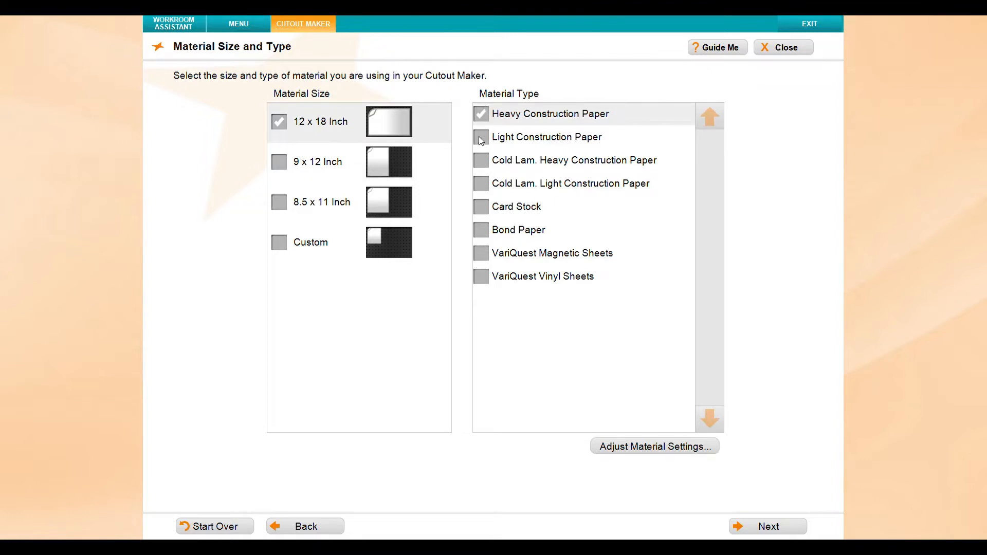
{"action": "left_click", "coordinate": [782, 532]}
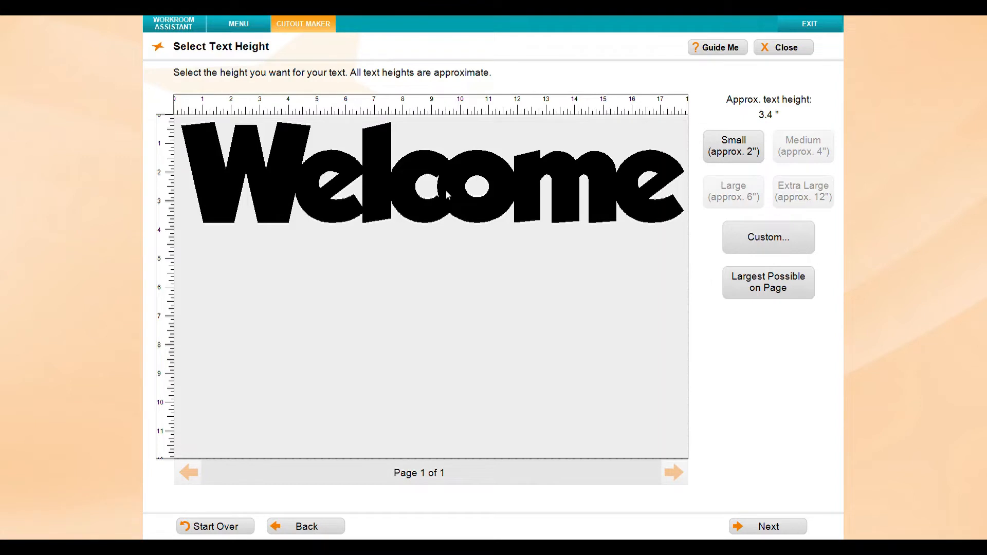
Try the Small text height, then set the text to Largest Possible on Page and continue
{"action": "left_click", "coordinate": [728, 146]}
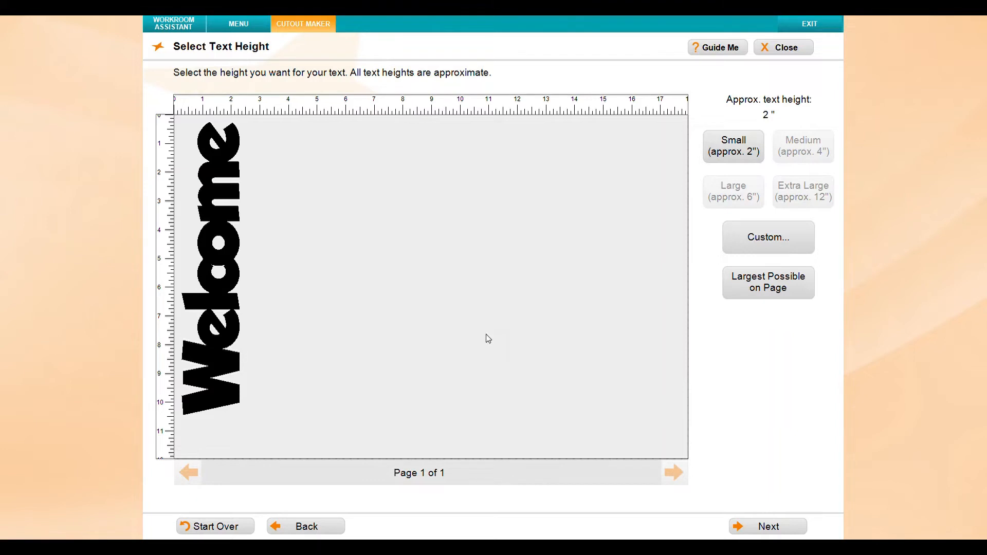
{"action": "left_click", "coordinate": [462, 369]}
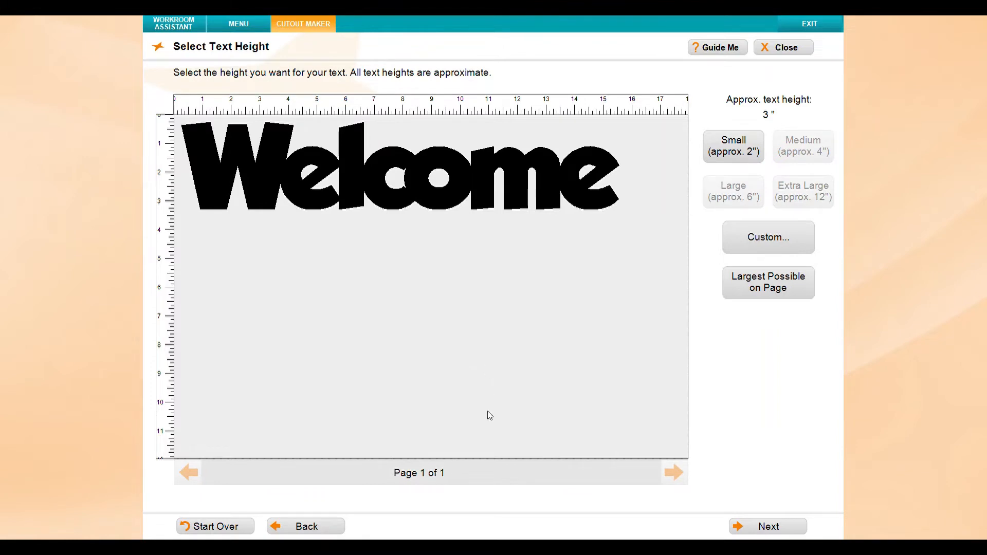
{"action": "left_click", "coordinate": [769, 288]}
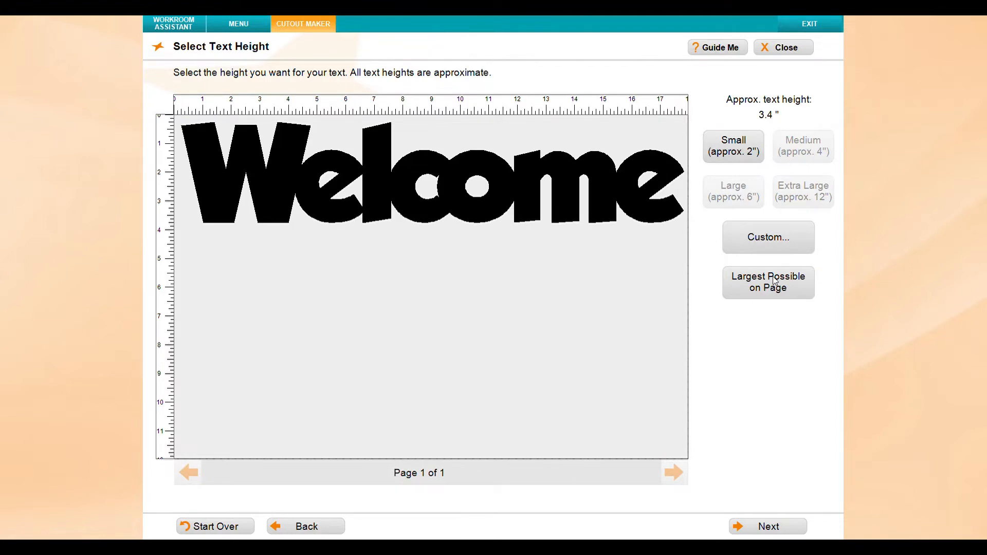
{"action": "left_click", "coordinate": [775, 527]}
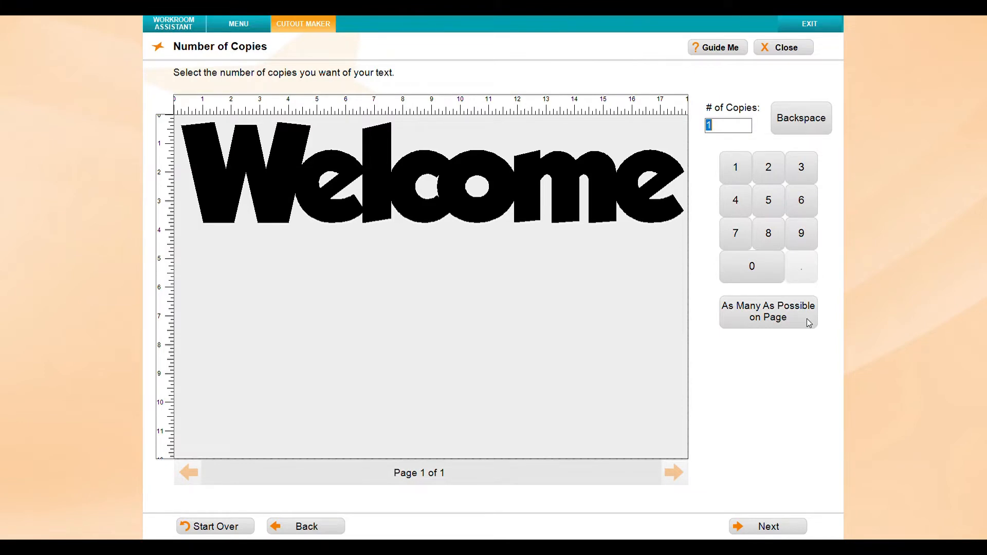
Set the number of text copies to 1 and continue to the preview
{"action": "left_click", "coordinate": [792, 311]}
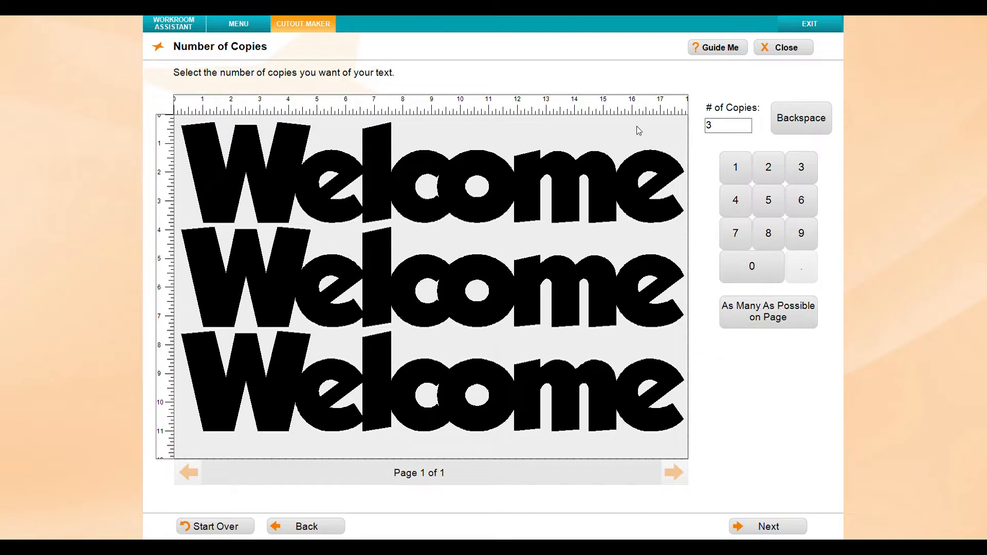
{"action": "double_click", "coordinate": [733, 126]}
{"action": "left_click", "coordinate": [736, 170]}
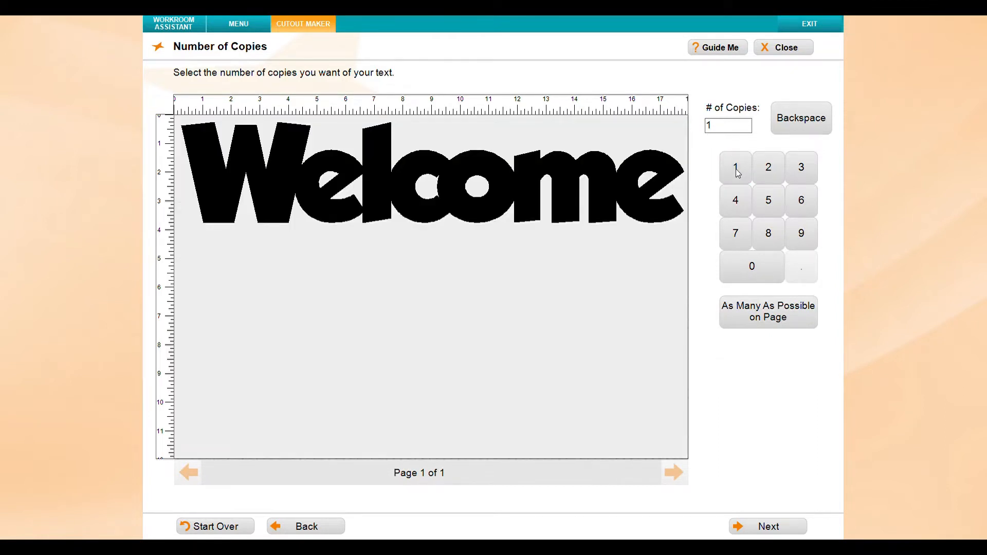
{"action": "left_click", "coordinate": [785, 528]}
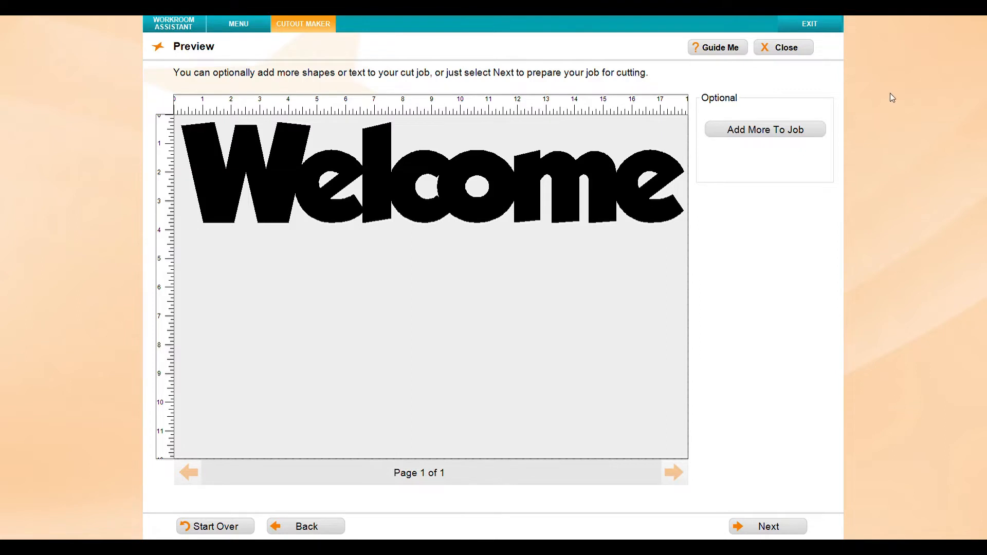
Add more to the job as a shape, opening the category browser instead of keyword search
{"action": "left_click", "coordinate": [785, 133]}
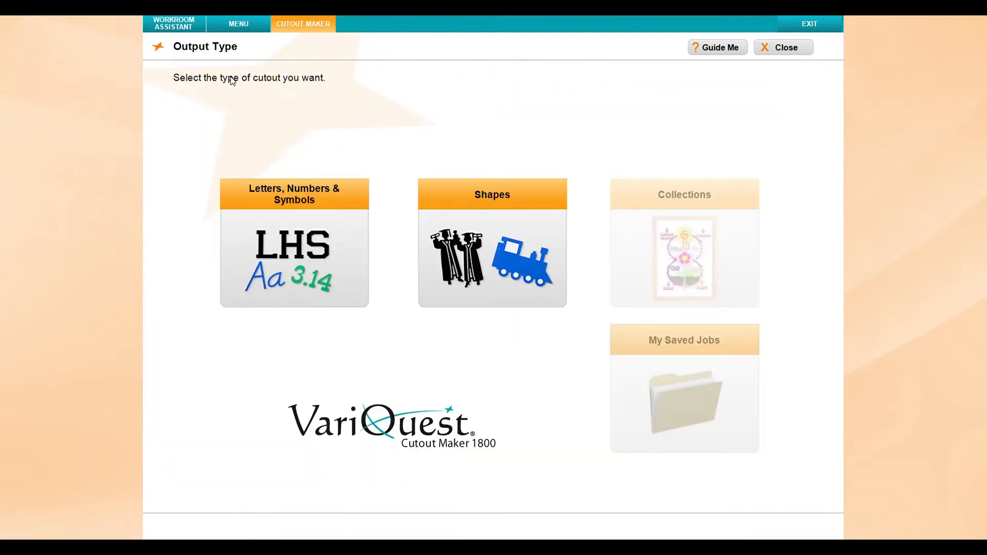
{"action": "left_click", "coordinate": [501, 247]}
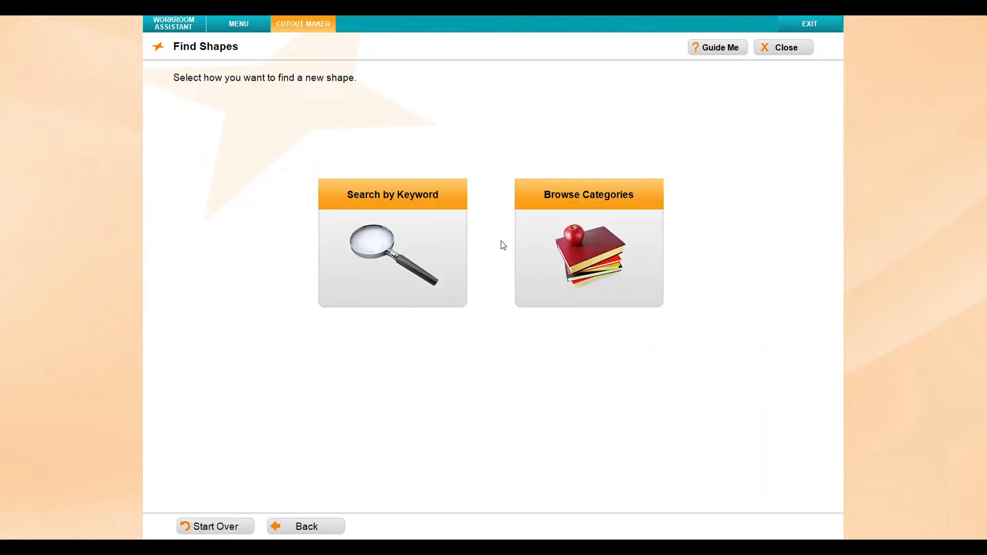
{"action": "left_click", "coordinate": [437, 245]}
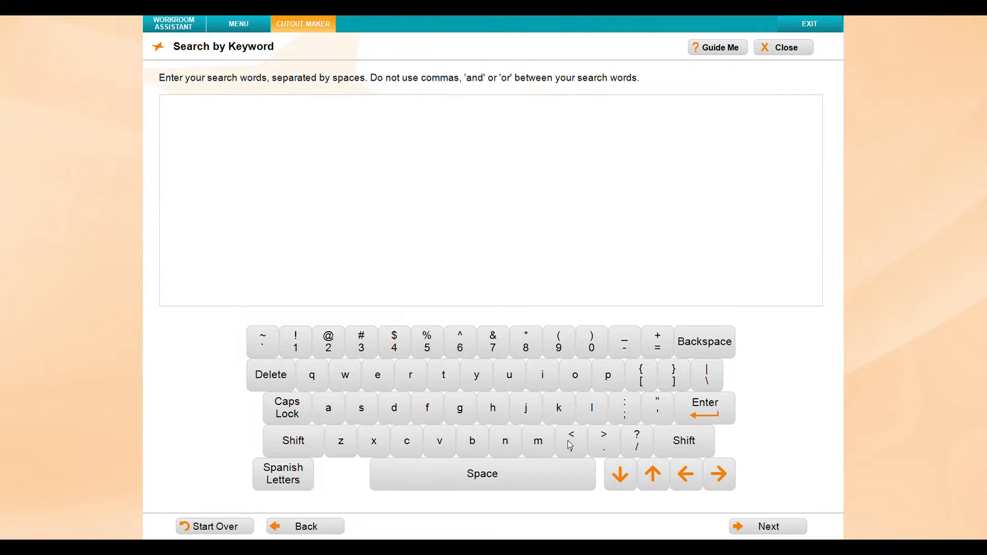
{"action": "left_click", "coordinate": [334, 526]}
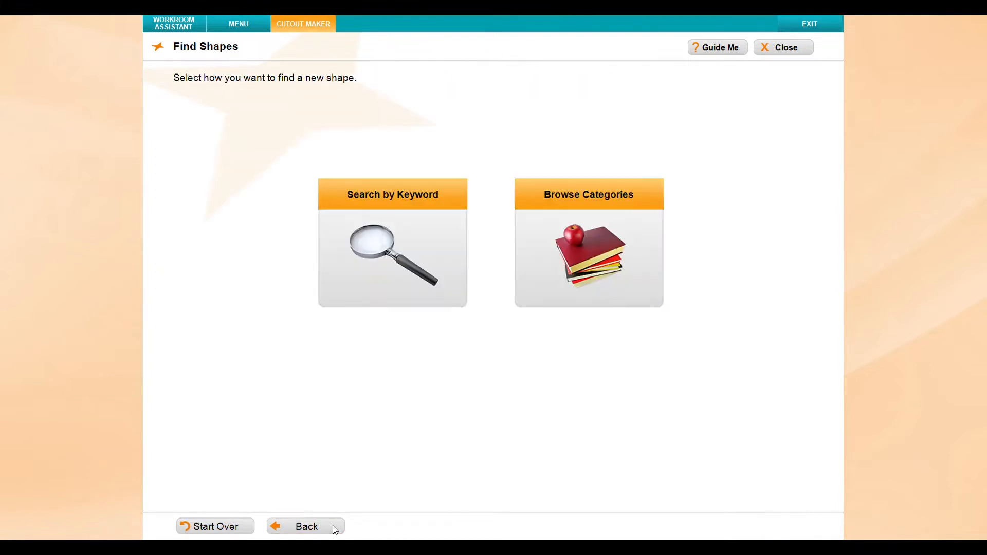
{"action": "left_click", "coordinate": [610, 272]}
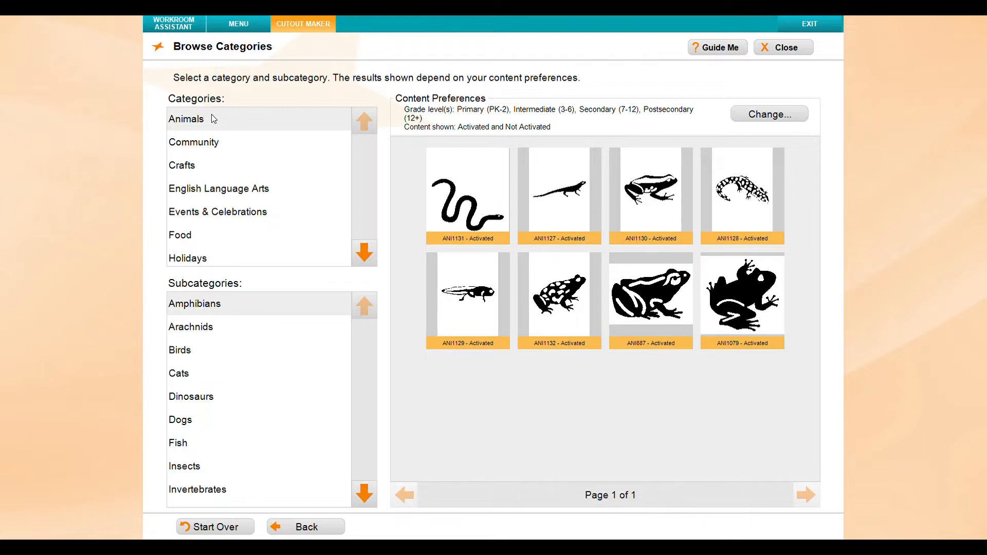
Pick the BKM069 apple bookmark from English Language Arts > Bookmarks
{"action": "left_click", "coordinate": [361, 259]}
{"action": "left_click", "coordinate": [361, 258]}
{"action": "left_click", "coordinate": [368, 124]}
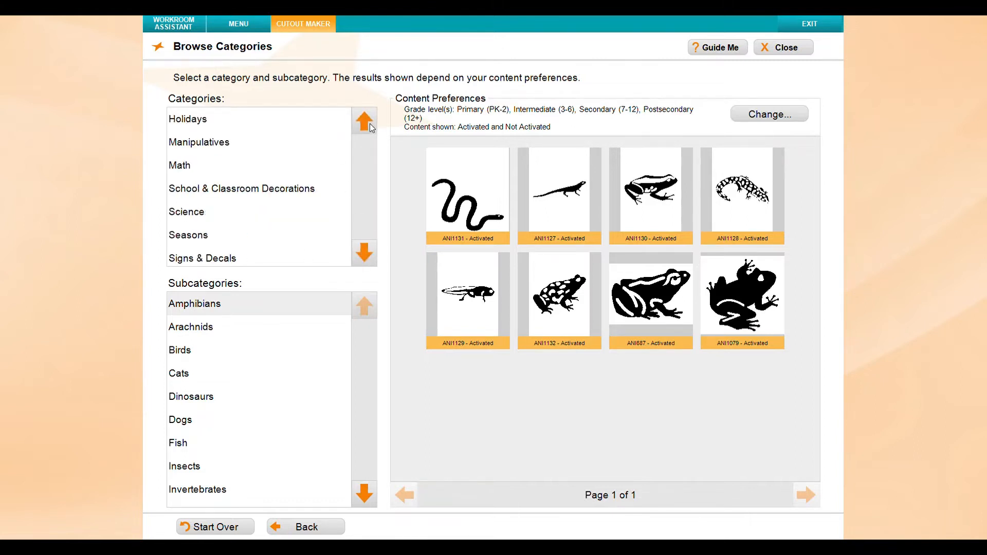
{"action": "left_click", "coordinate": [369, 123]}
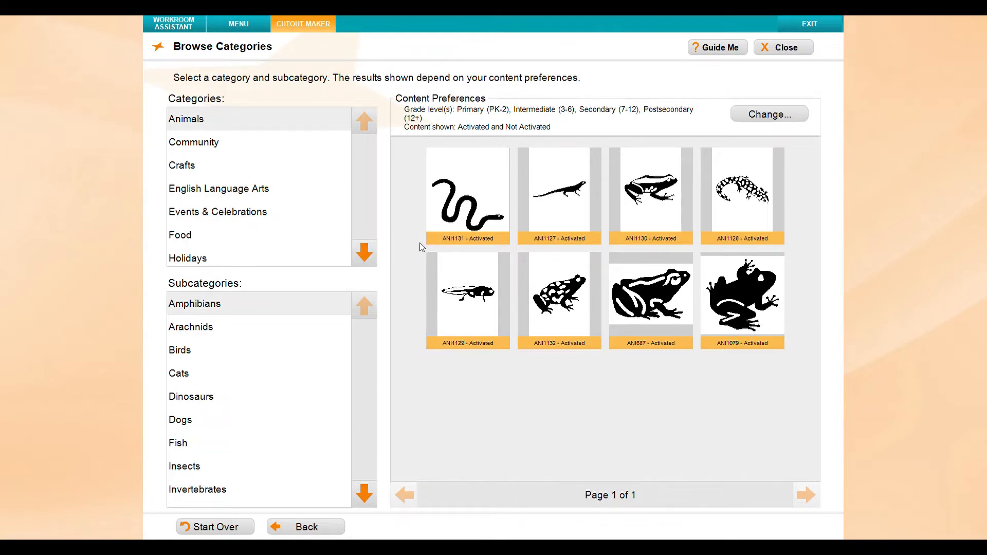
{"action": "left_click", "coordinate": [252, 193]}
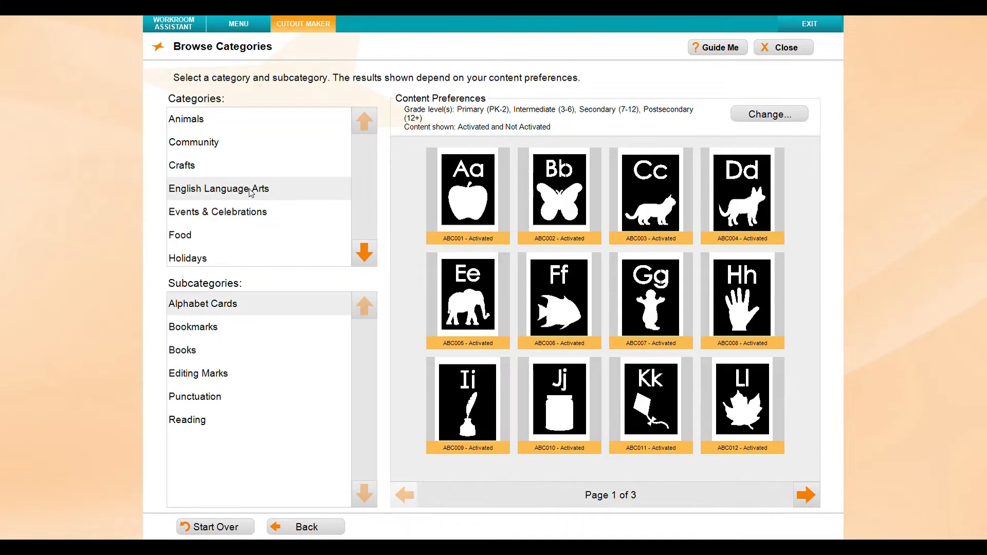
{"action": "left_click", "coordinate": [220, 337]}
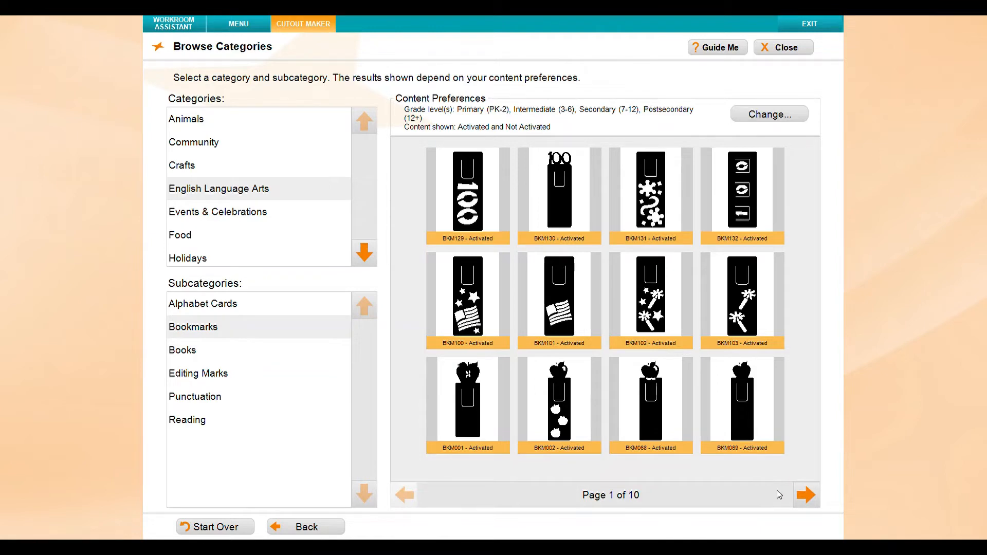
{"action": "left_click", "coordinate": [741, 400]}
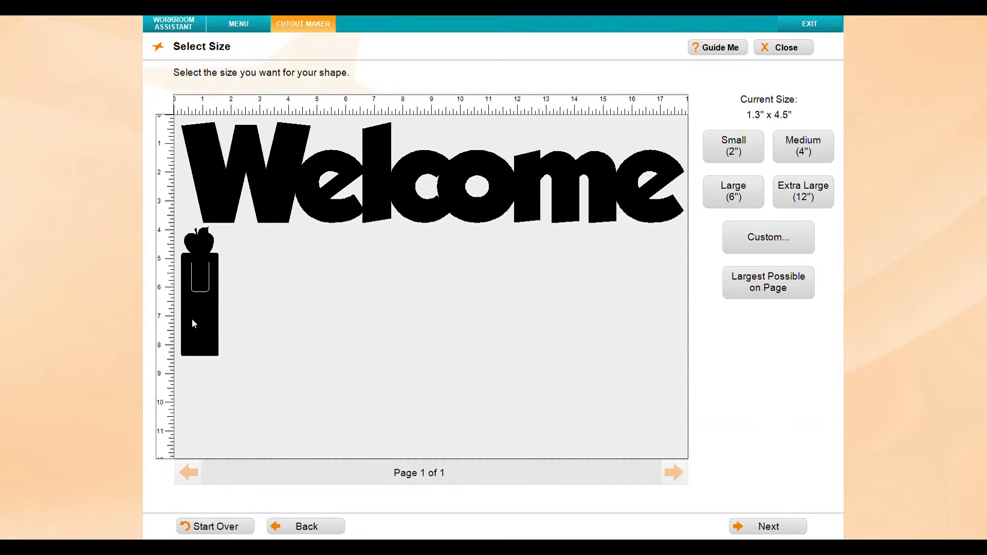
Size the bookmark Large (6"), fill the page with as many copies as possible, and continue to the preview
{"action": "left_click", "coordinate": [738, 200]}
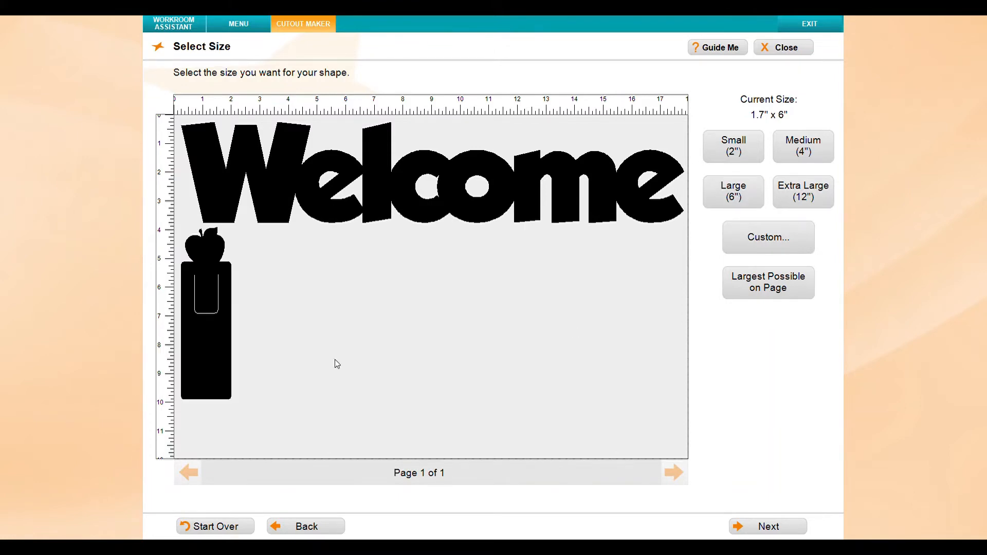
{"action": "left_click", "coordinate": [768, 526]}
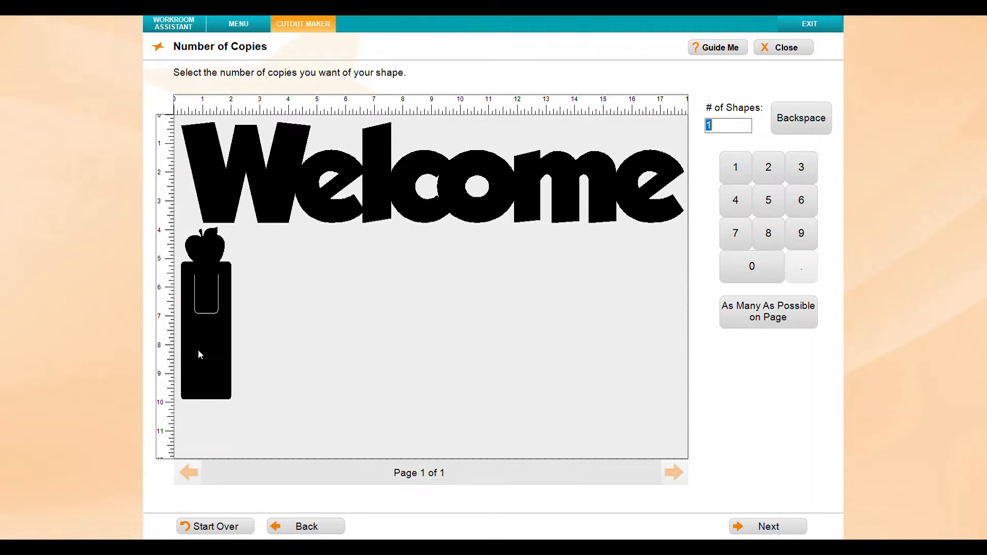
{"action": "left_click", "coordinate": [784, 312]}
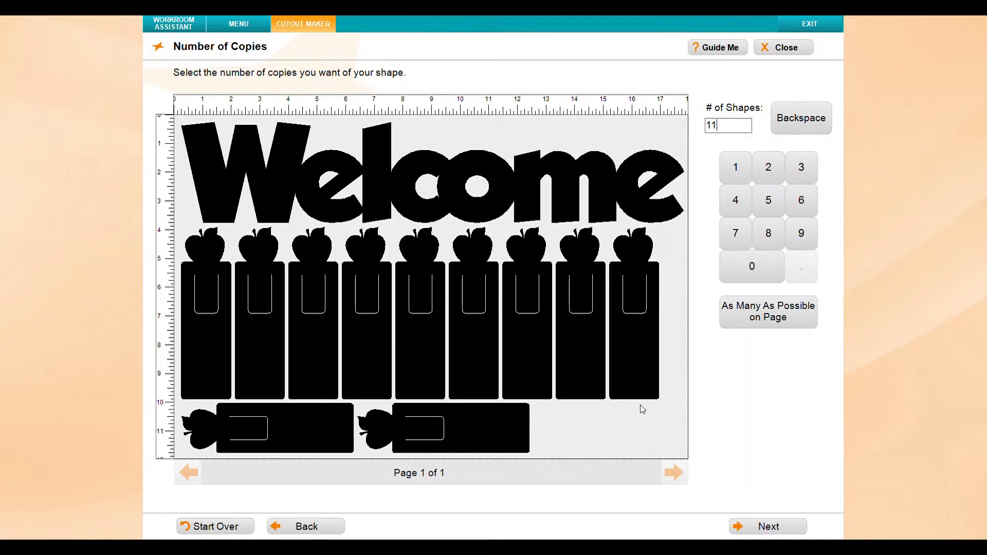
{"action": "left_click", "coordinate": [750, 528]}
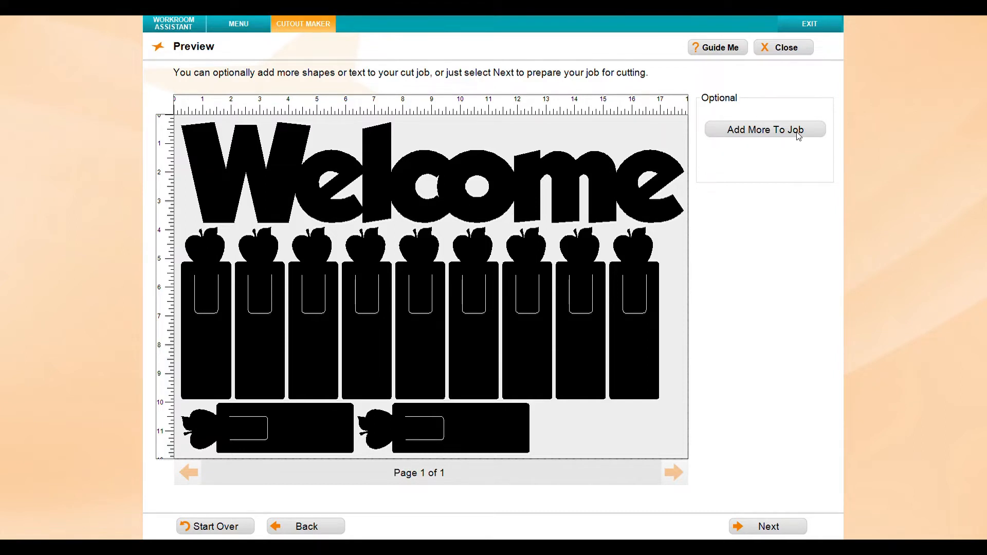
Continue from the preview to prepare the Welcome and apple bookmark job for cutting
{"action": "left_click", "coordinate": [765, 530]}
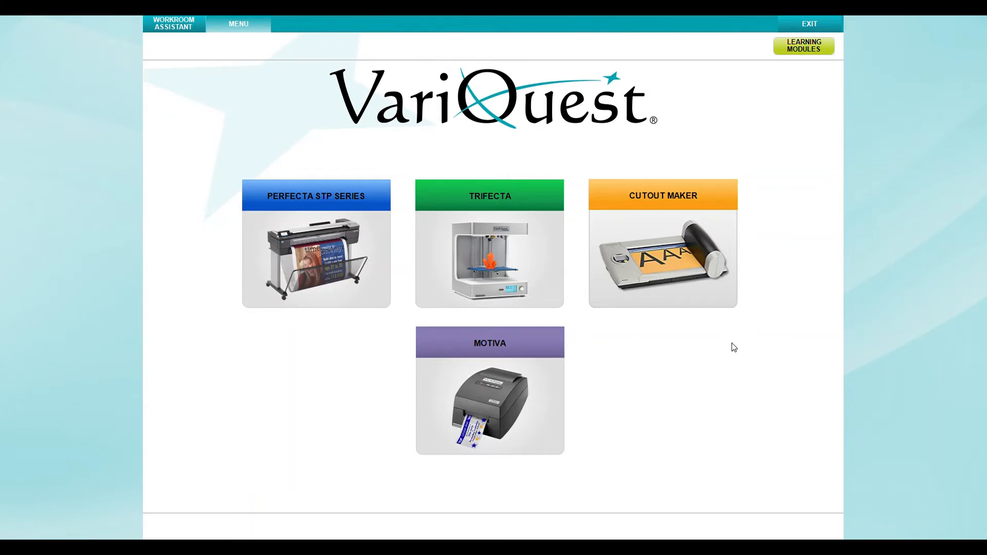
Start a new Cutout Maker job for a collection, choosing to browse categories
{"action": "left_click", "coordinate": [691, 223]}
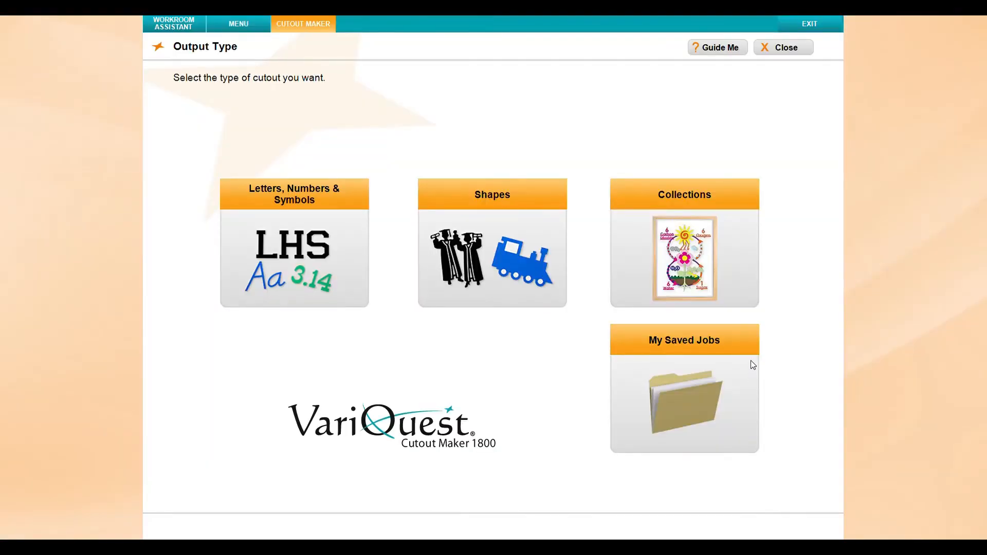
{"action": "left_click", "coordinate": [668, 225]}
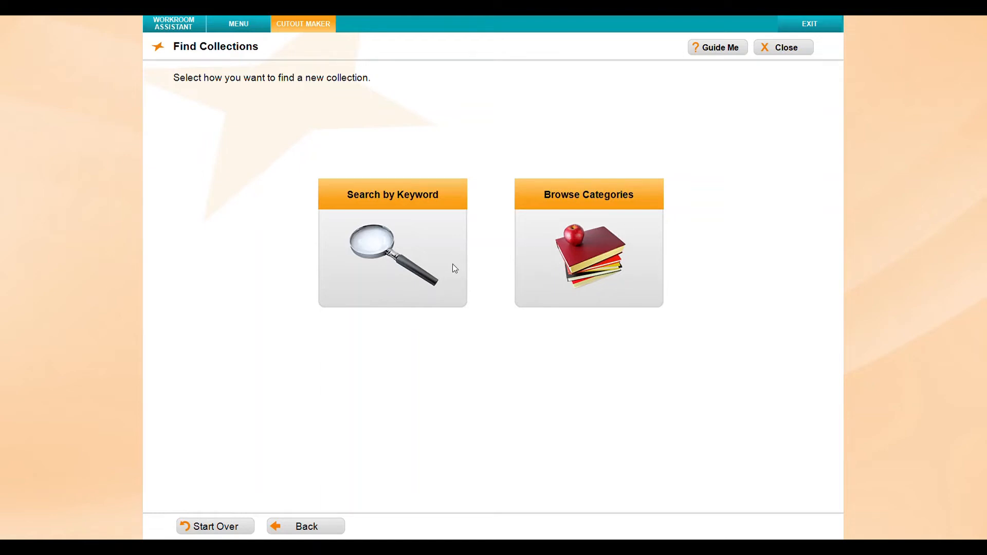
{"action": "left_click", "coordinate": [590, 232]}
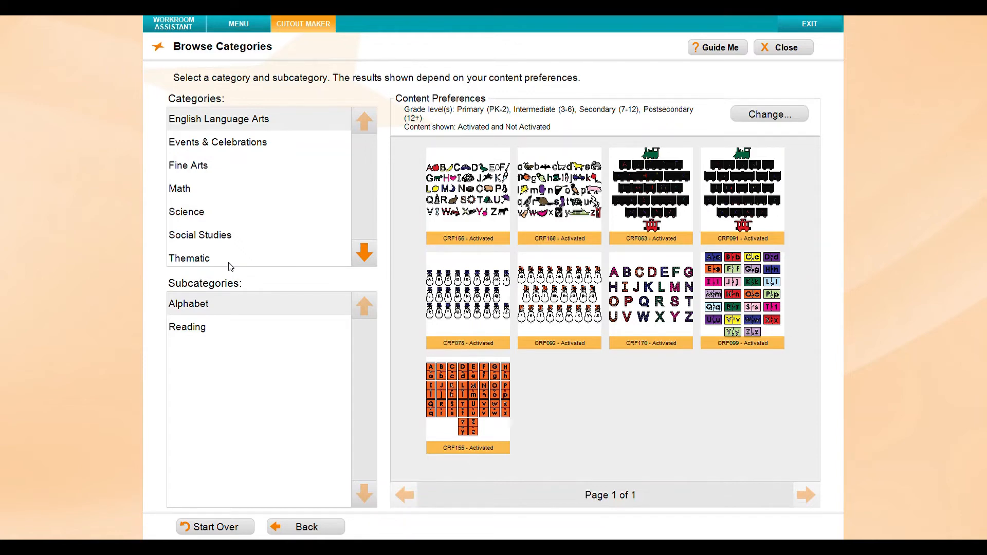
Pick the SCI190 frog life cycle collection from Science > Life Science and keep 12 x 18 Inch heavy construction paper
{"action": "left_click", "coordinate": [187, 215]}
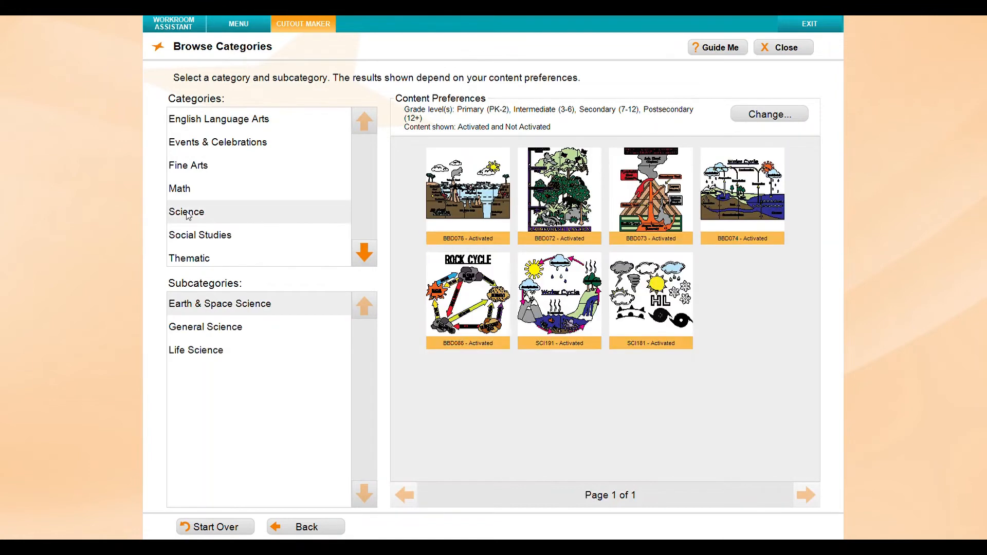
{"action": "left_click", "coordinate": [216, 352]}
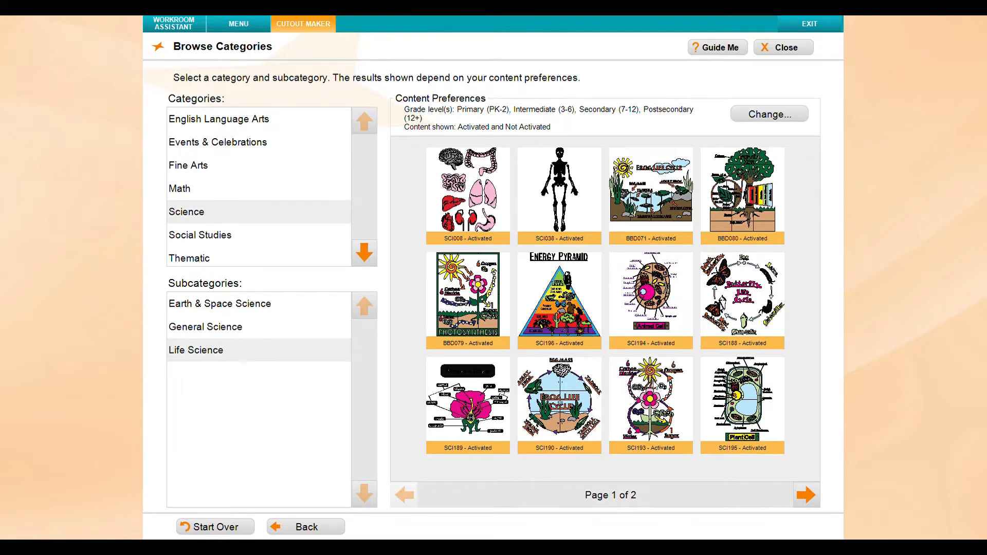
{"action": "left_click", "coordinate": [560, 397]}
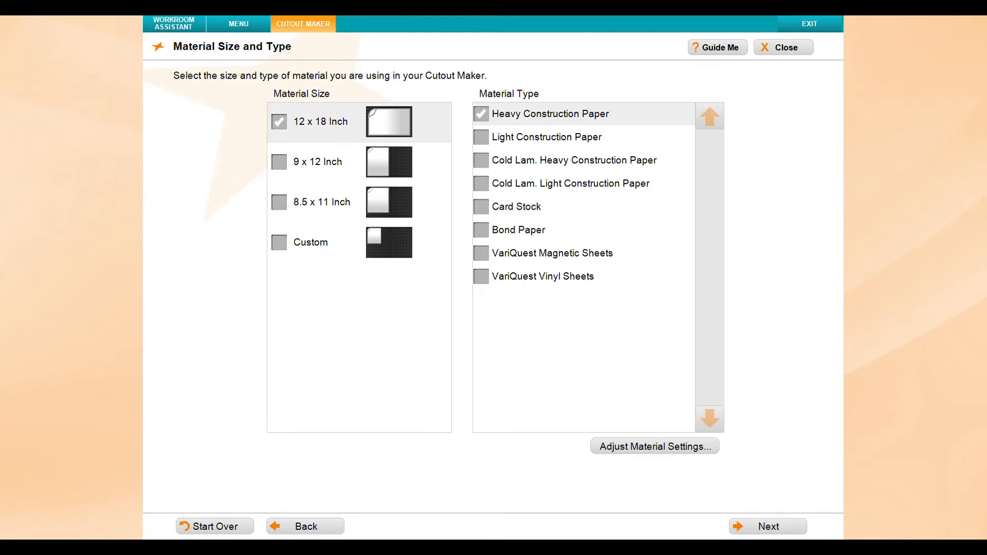
{"action": "left_click", "coordinate": [764, 533]}
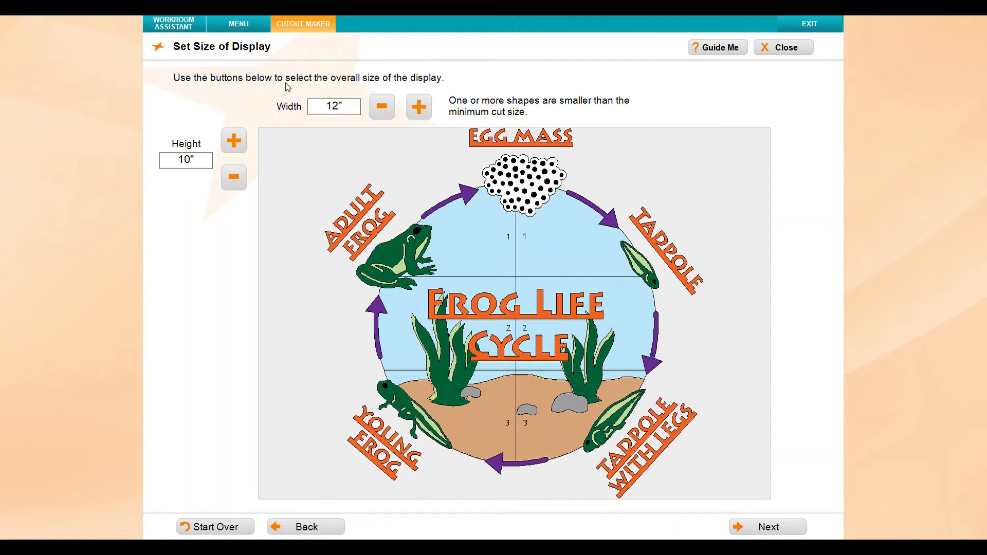
Enlarge the display size step by step to beyond 26 inches wide
{"action": "left_click", "coordinate": [419, 106]}
{"action": "left_click", "coordinate": [419, 107]}
{"action": "left_click", "coordinate": [420, 106]}
{"action": "left_click", "coordinate": [419, 107]}
{"action": "left_click", "coordinate": [420, 107]}
{"action": "left_click", "coordinate": [419, 107]}
{"action": "left_click", "coordinate": [419, 107]}
{"action": "left_click", "coordinate": [419, 107]}
{"action": "left_click", "coordinate": [420, 107]}
{"action": "left_click", "coordinate": [419, 107]}
{"action": "left_click", "coordinate": [419, 107]}
{"action": "left_click", "coordinate": [419, 107]}
{"action": "left_click", "coordinate": [418, 107]}
{"action": "left_click", "coordinate": [420, 107]}
{"action": "left_click", "coordinate": [420, 108]}
Continue with one set of the collection to cutting
{"action": "left_click", "coordinate": [760, 529]}
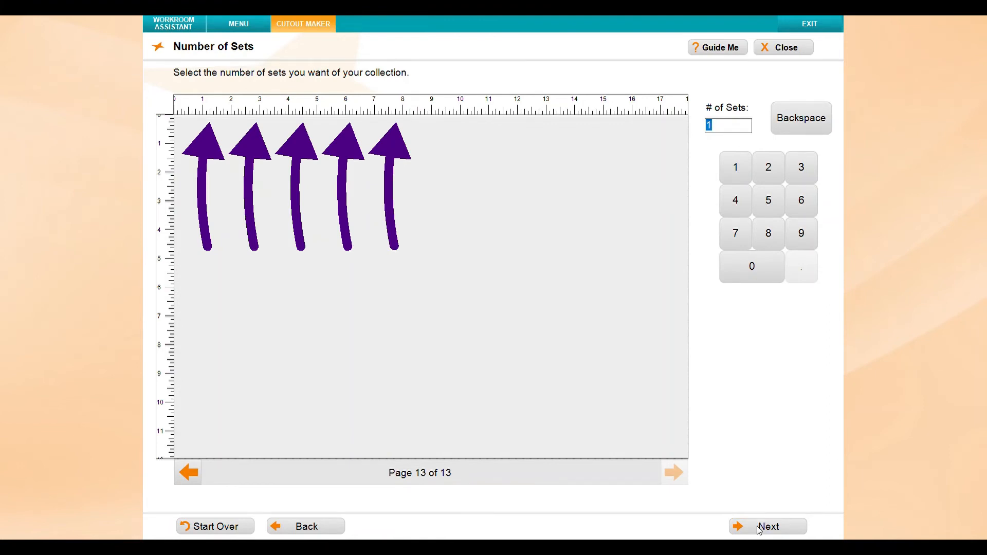
{"action": "left_click", "coordinate": [760, 530]}
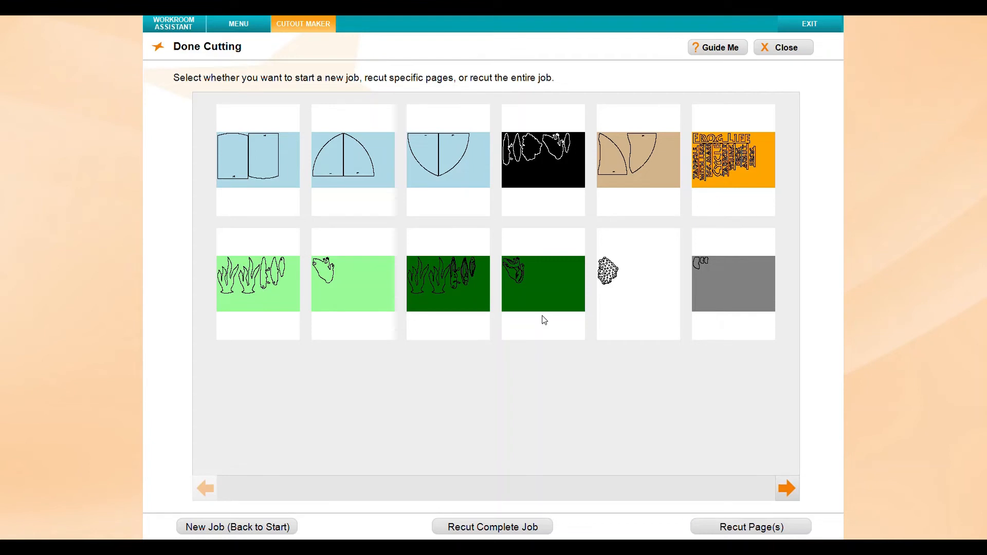
Select cut pages in the Done Cutting overview for recutting
{"action": "left_click", "coordinate": [730, 161]}
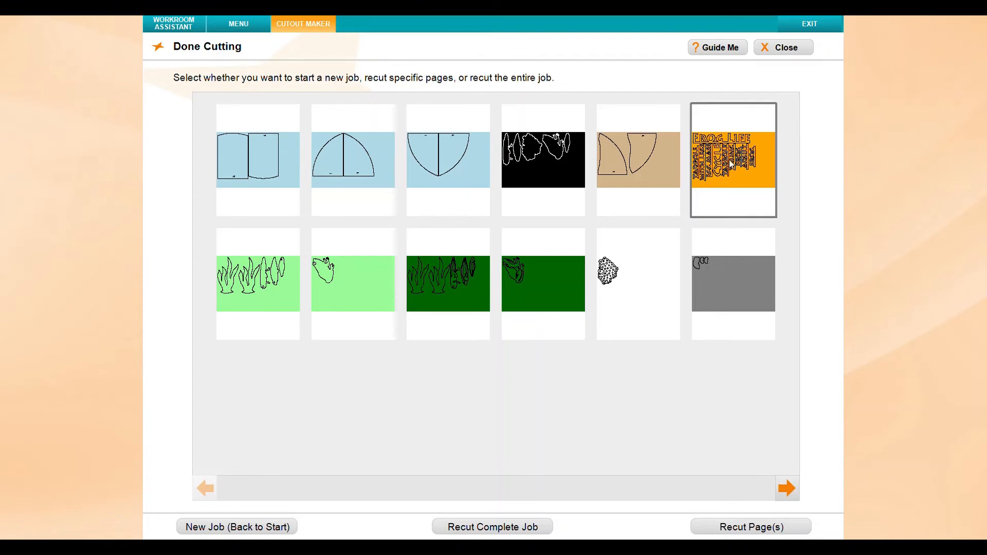
{"action": "left_click", "coordinate": [540, 289]}
{"action": "left_click", "coordinate": [453, 279]}
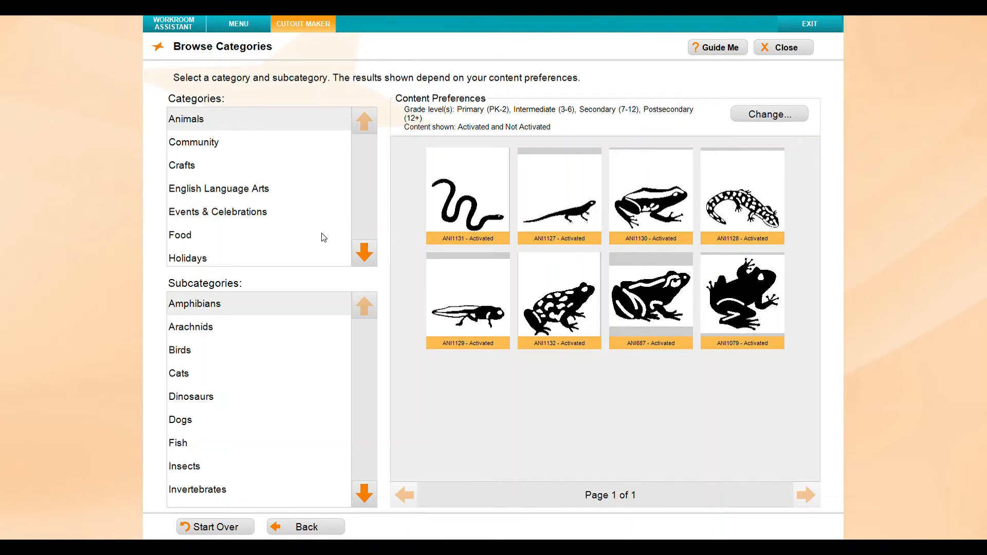
Browse the Signs & Decals subcategories in the category browser
{"action": "left_click", "coordinate": [368, 253]}
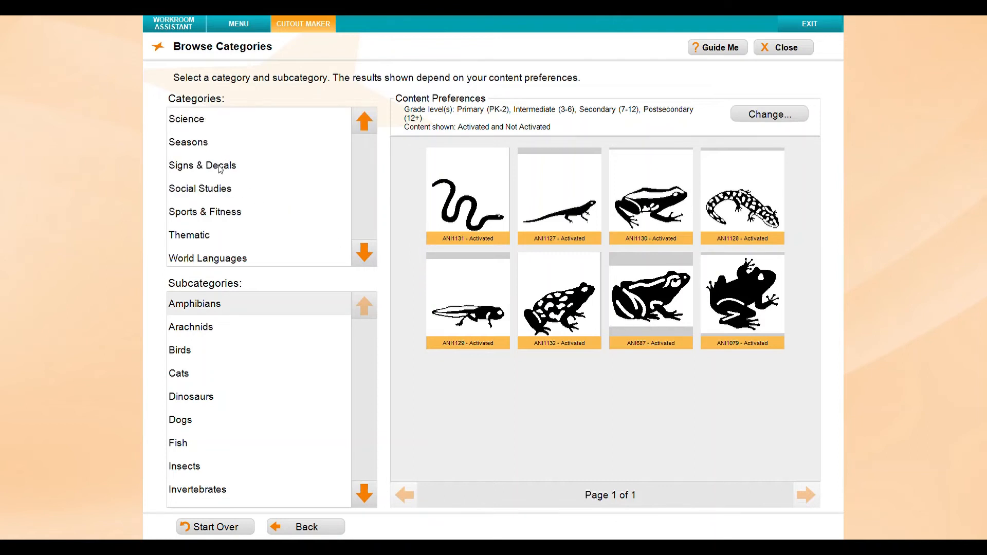
{"action": "left_click", "coordinate": [220, 169]}
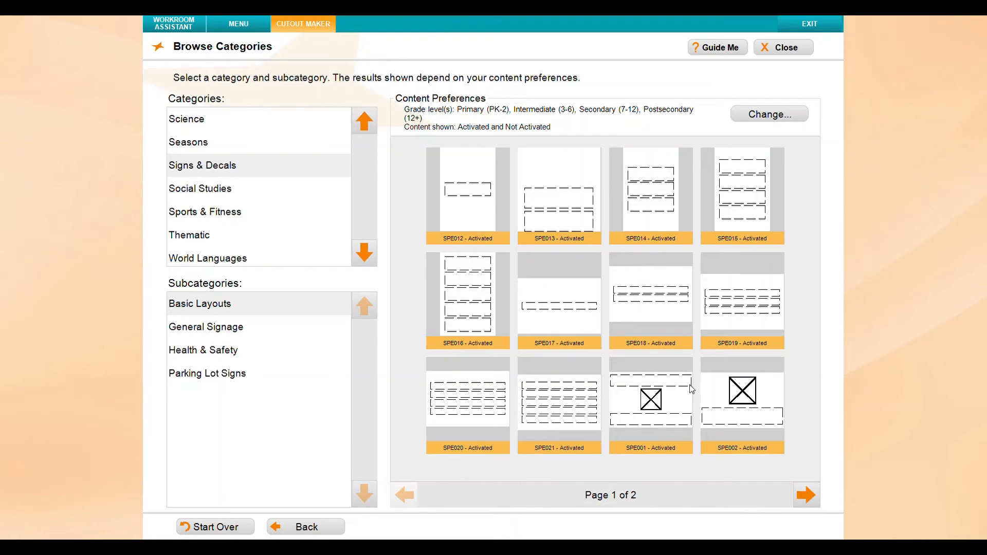
{"action": "left_click", "coordinate": [226, 327]}
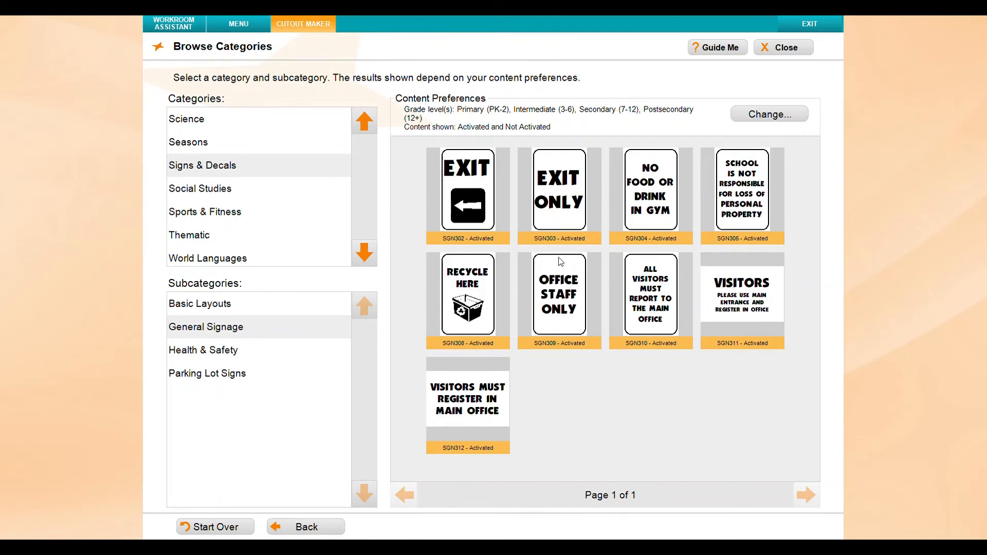
{"action": "left_click", "coordinate": [192, 356]}
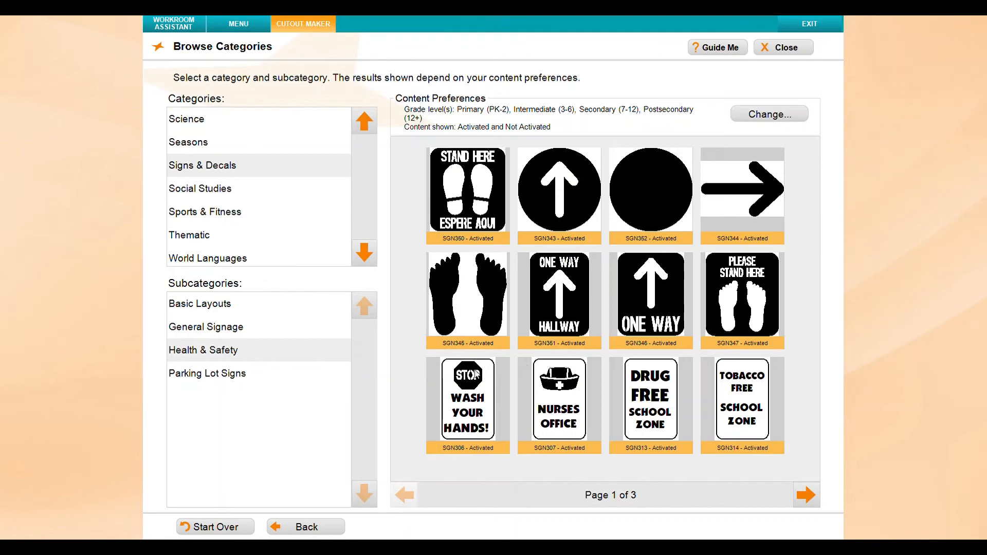
{"action": "left_click", "coordinate": [242, 380]}
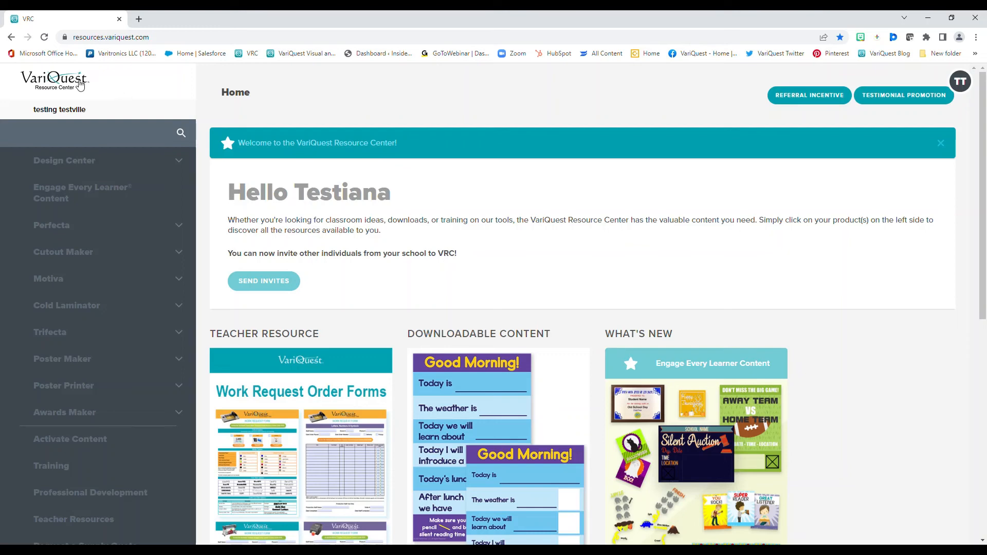
Switch to the VariQuest Resource Center website and open the Cutout Maker Custom Shape page
{"action": "left_click", "coordinate": [63, 253]}
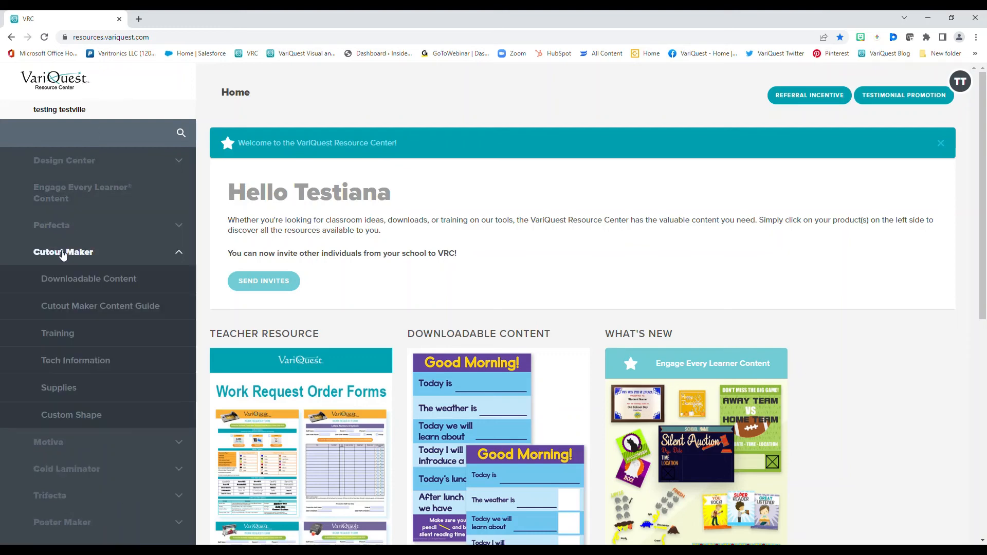
{"action": "left_click", "coordinate": [63, 420]}
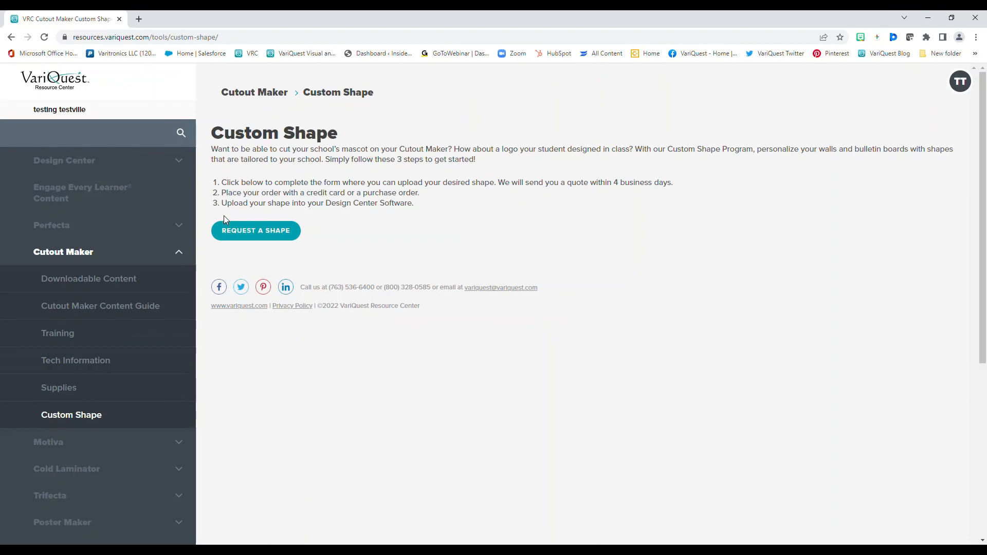
{"action": "scroll", "coordinate": [143, 286], "scroll_direction": "down", "scroll_amount": 3}
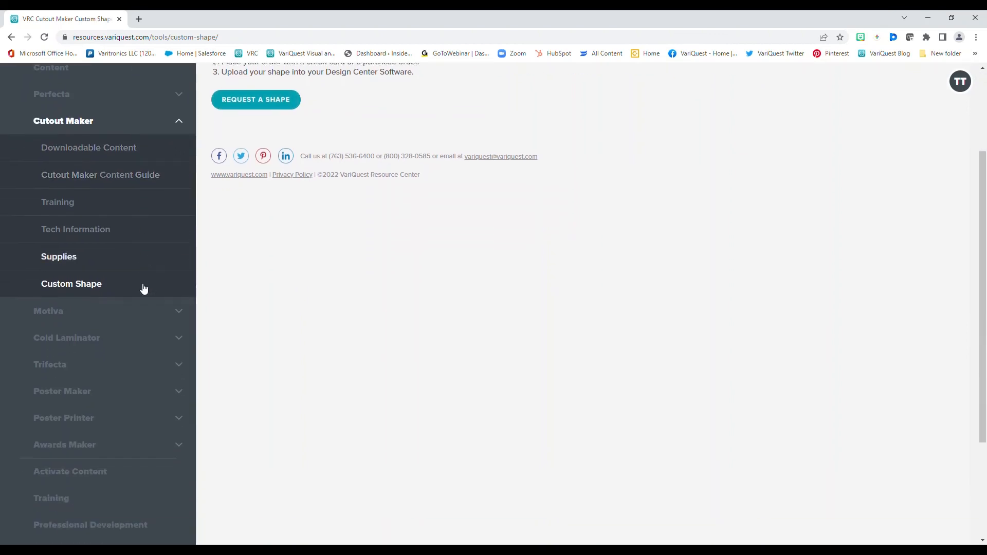
{"action": "scroll", "coordinate": [143, 289], "scroll_direction": "down", "scroll_amount": 2}
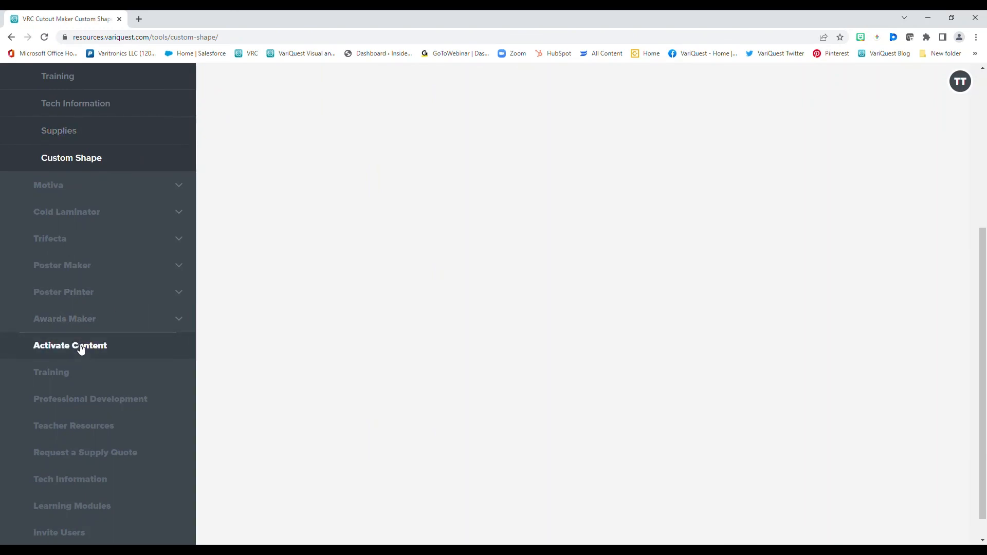
Open the Cutout Maker content guide and page through its table of contents and shape listings
{"action": "left_click", "coordinate": [81, 349]}
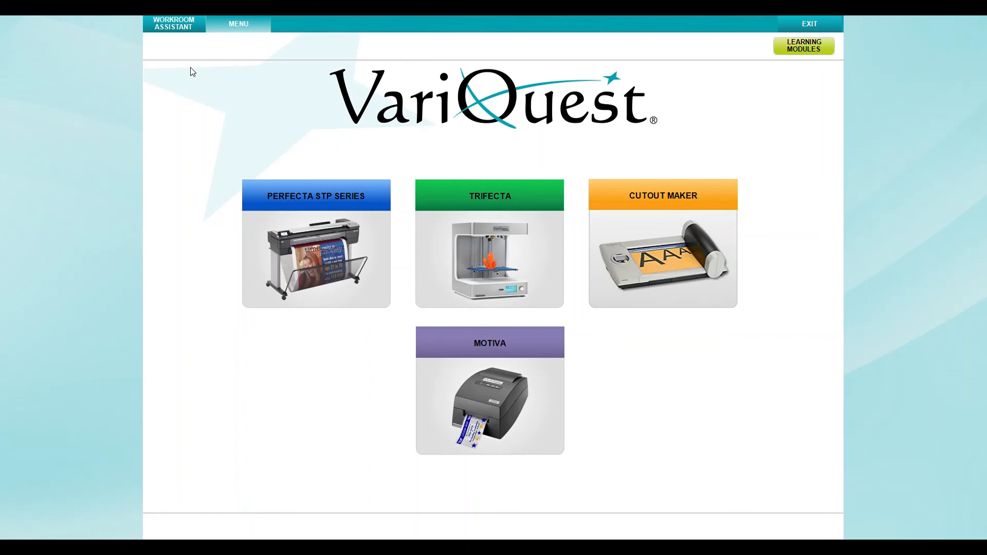
{"action": "left_click", "coordinate": [191, 28]}
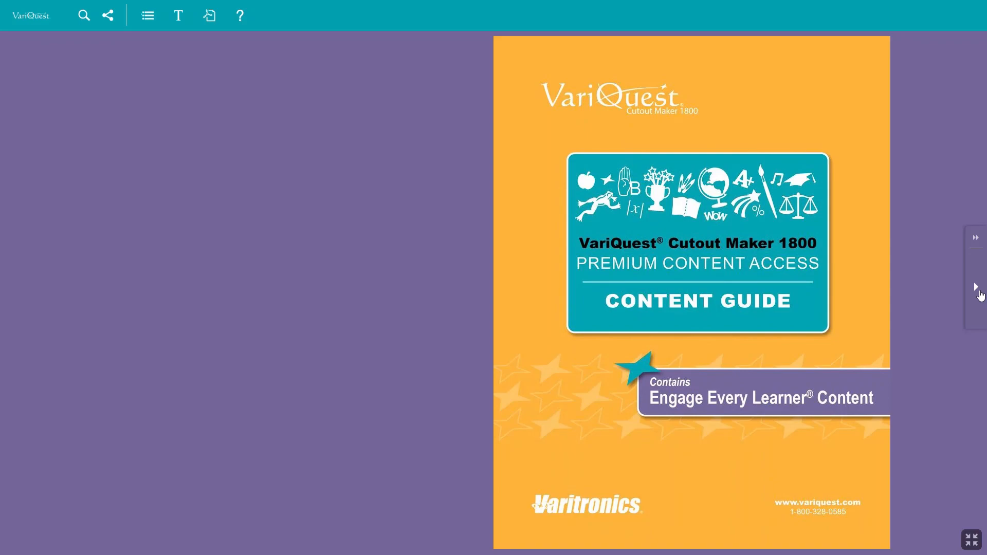
{"action": "left_click", "coordinate": [980, 292]}
{"action": "left_click", "coordinate": [979, 292]}
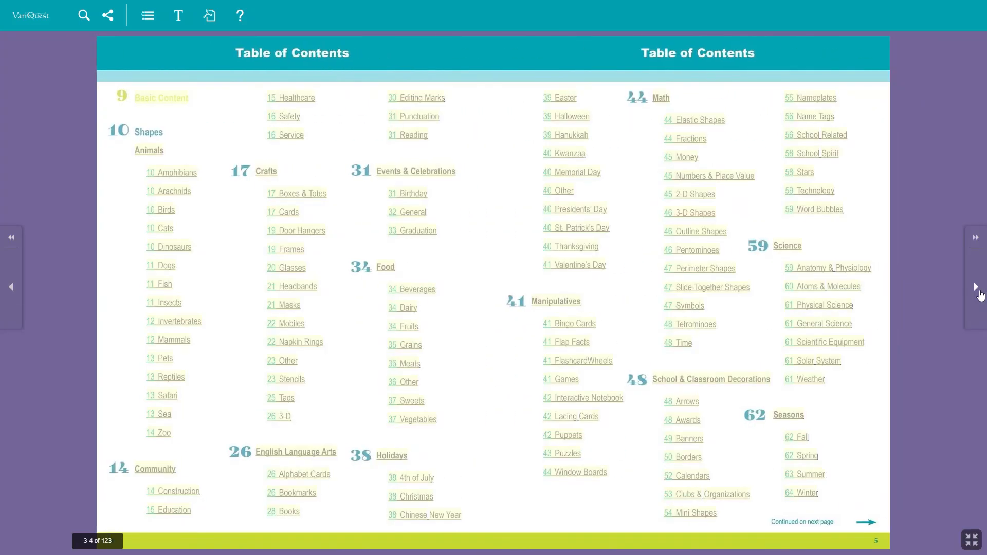
{"action": "left_click", "coordinate": [979, 292]}
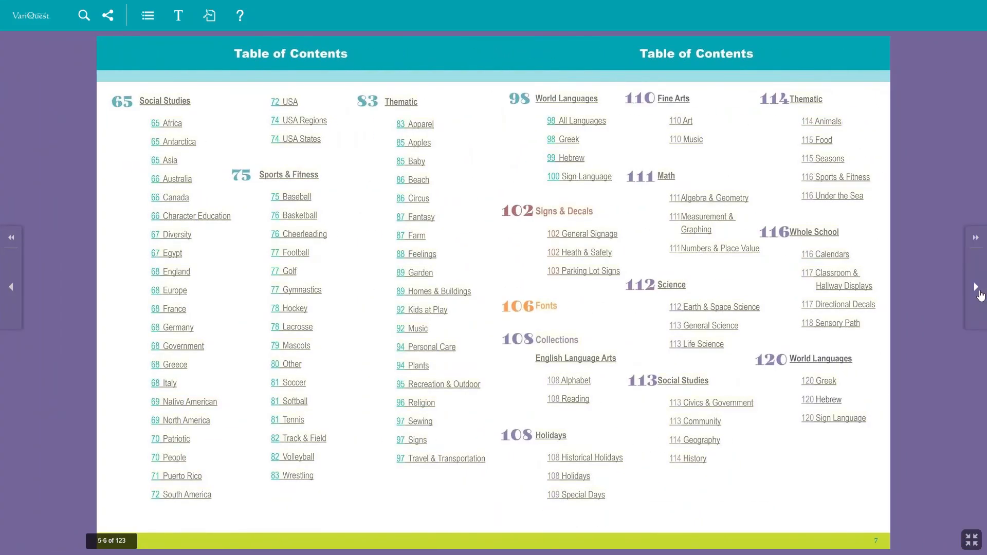
{"action": "left_click", "coordinate": [980, 294]}
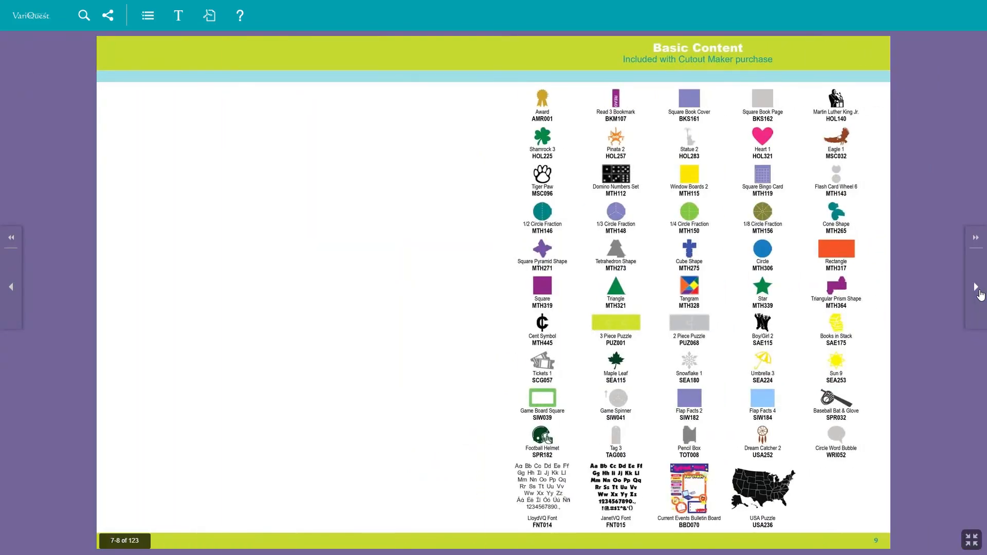
{"action": "left_click", "coordinate": [979, 294]}
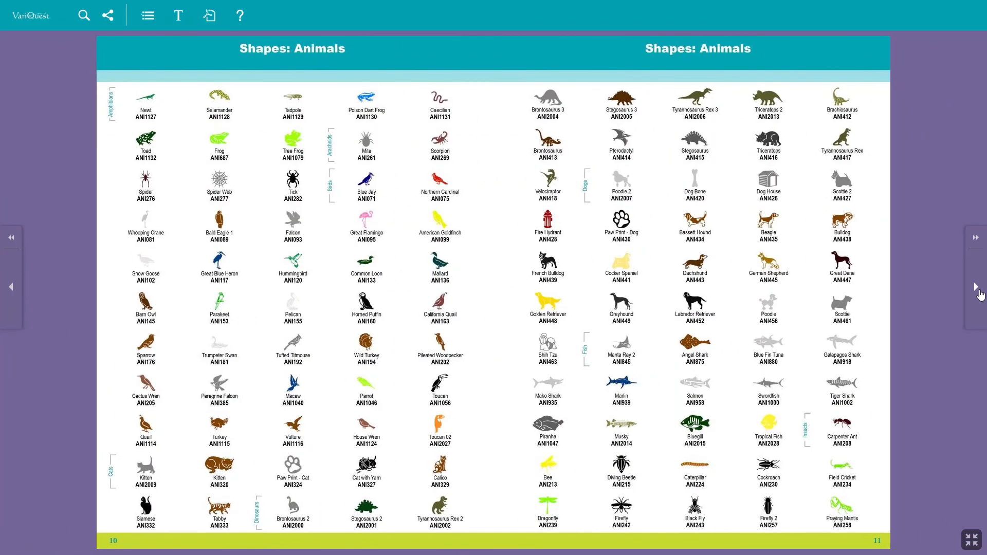
{"action": "left_click", "coordinate": [980, 294]}
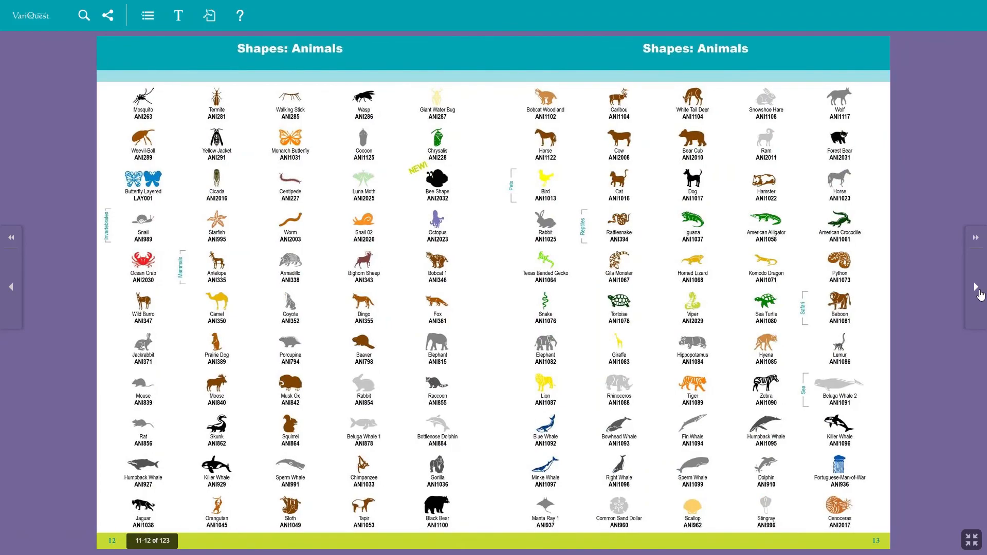
{"action": "left_click", "coordinate": [980, 294]}
{"action": "left_click", "coordinate": [979, 294]}
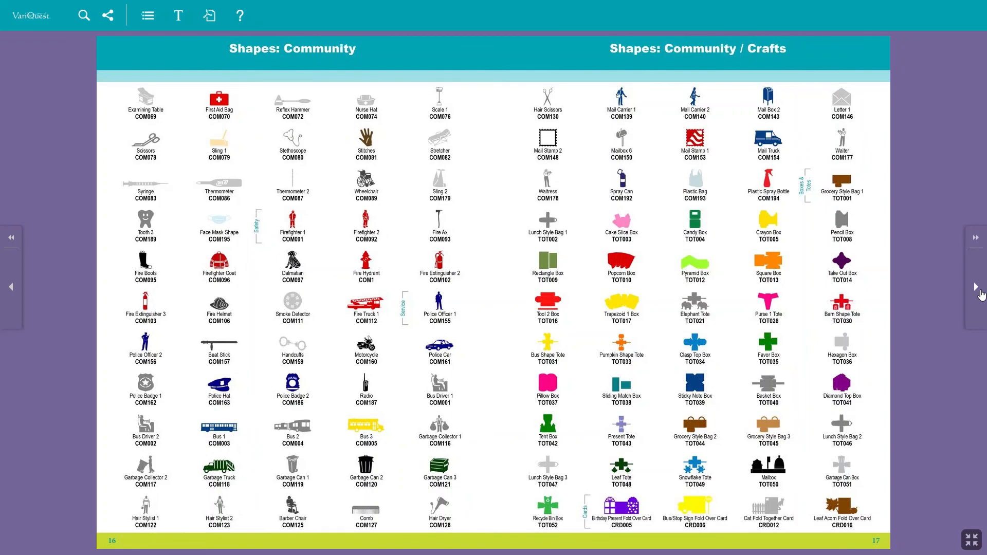
{"action": "left_click", "coordinate": [979, 294]}
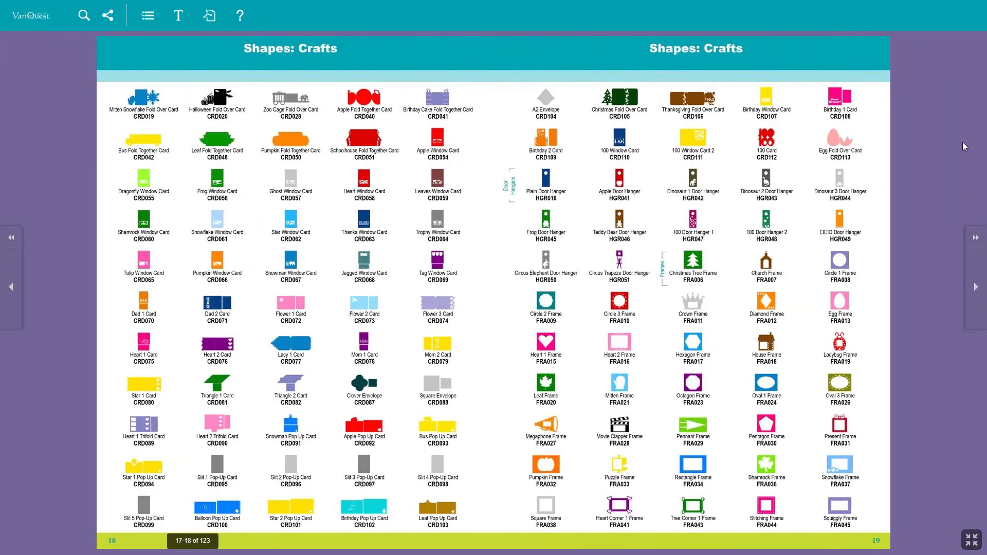